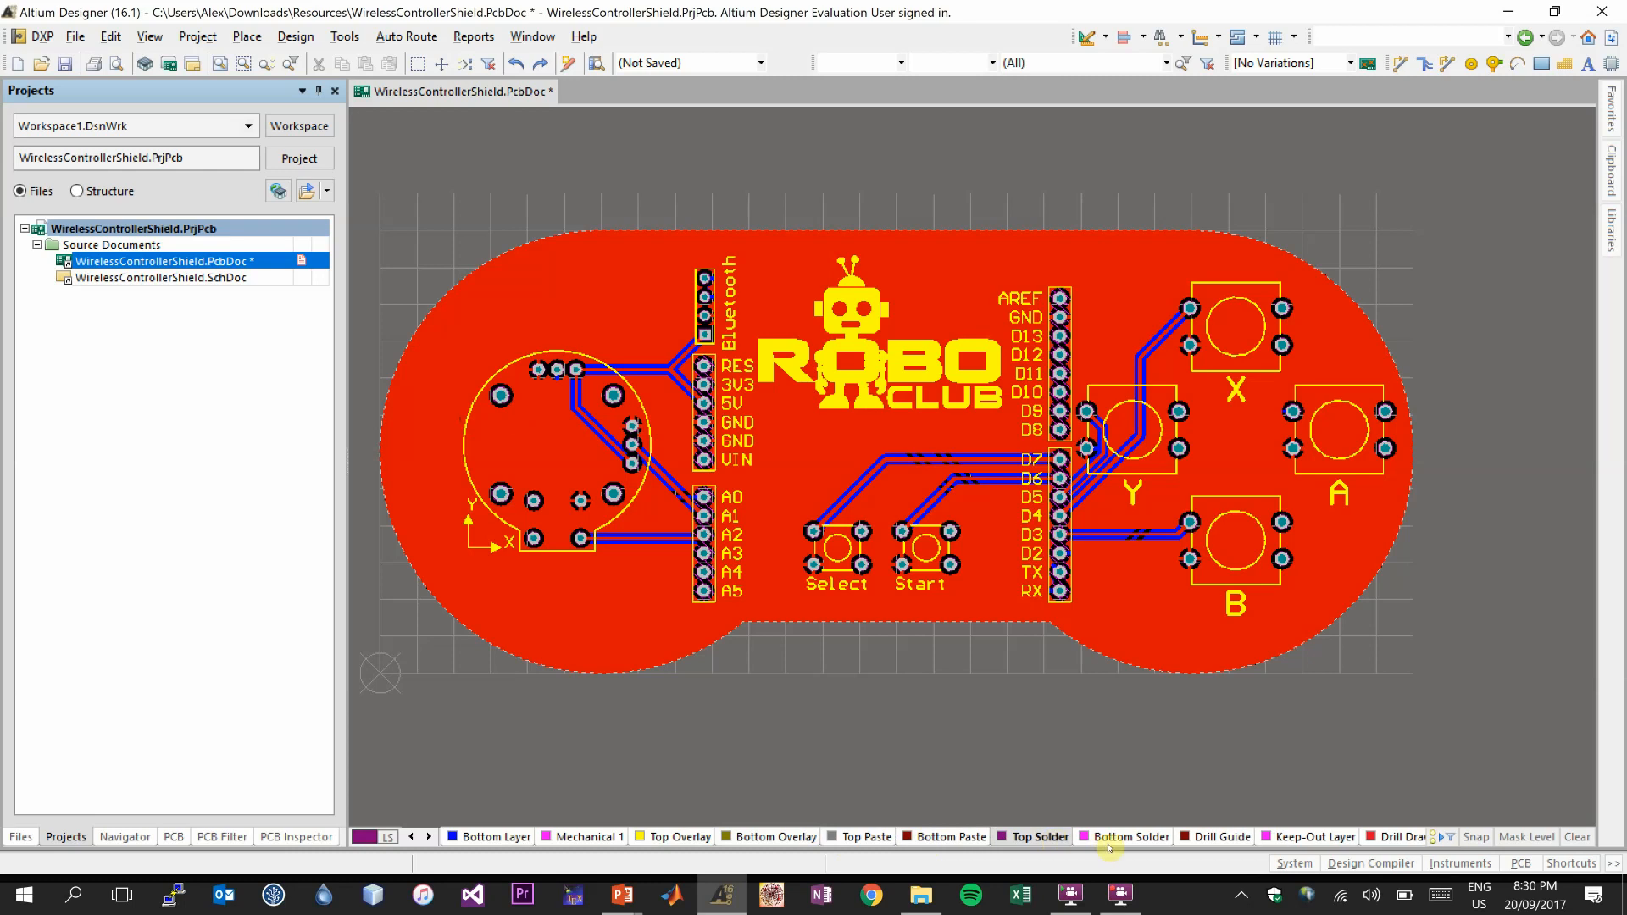
- Make the Keep-Out Layer the active drawing layer
click(1131, 836)
click(1220, 839)
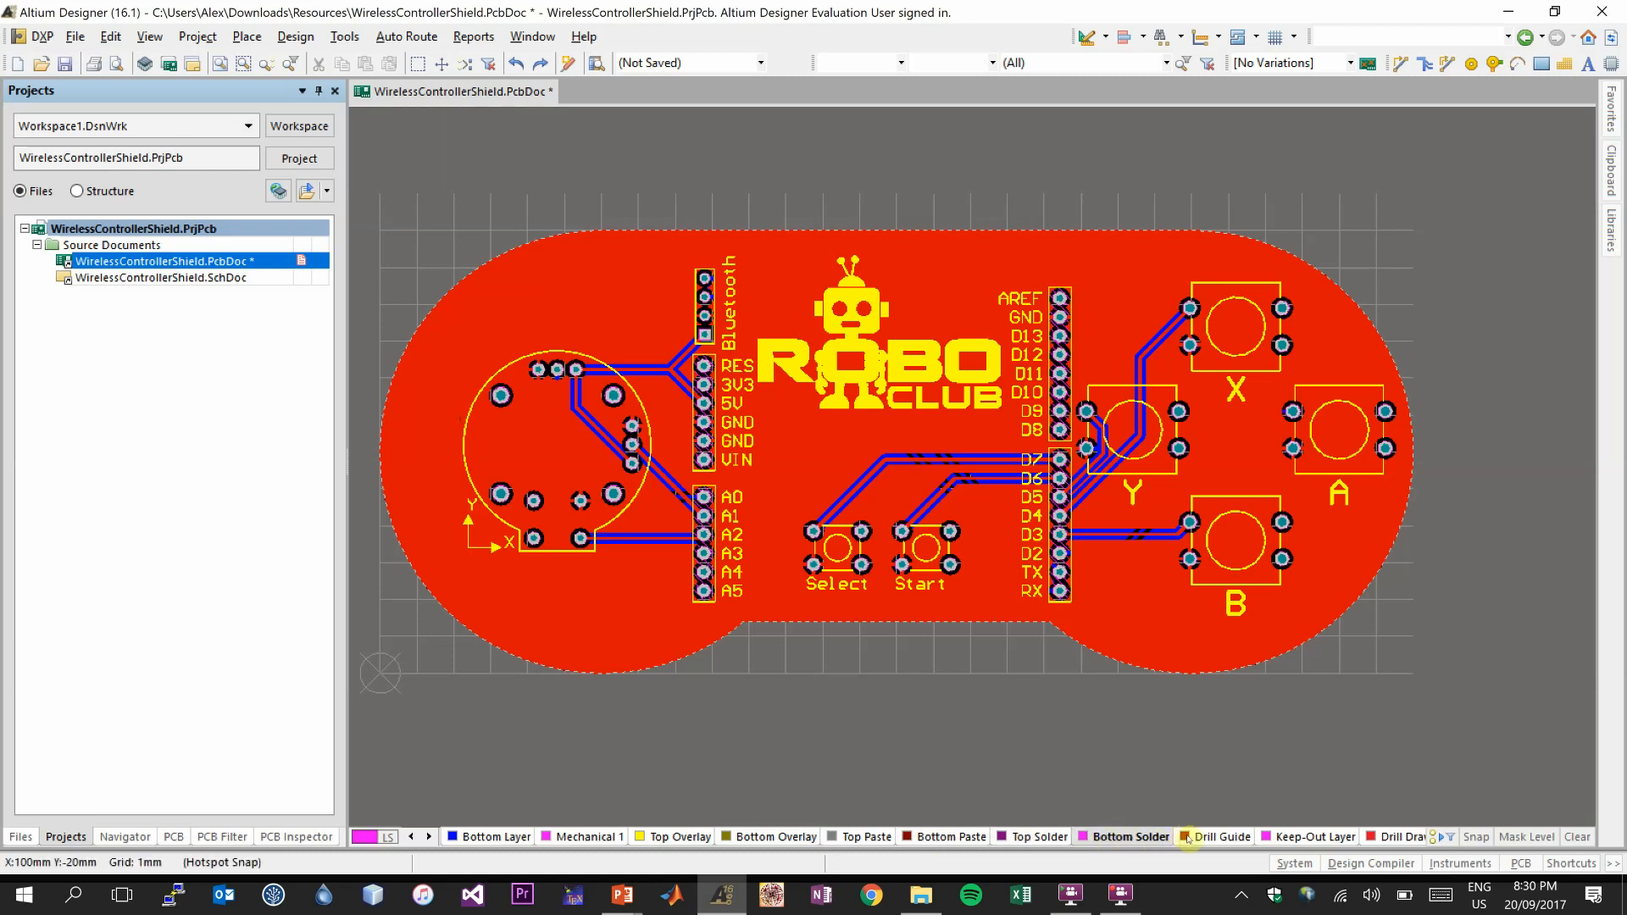
click(1291, 838)
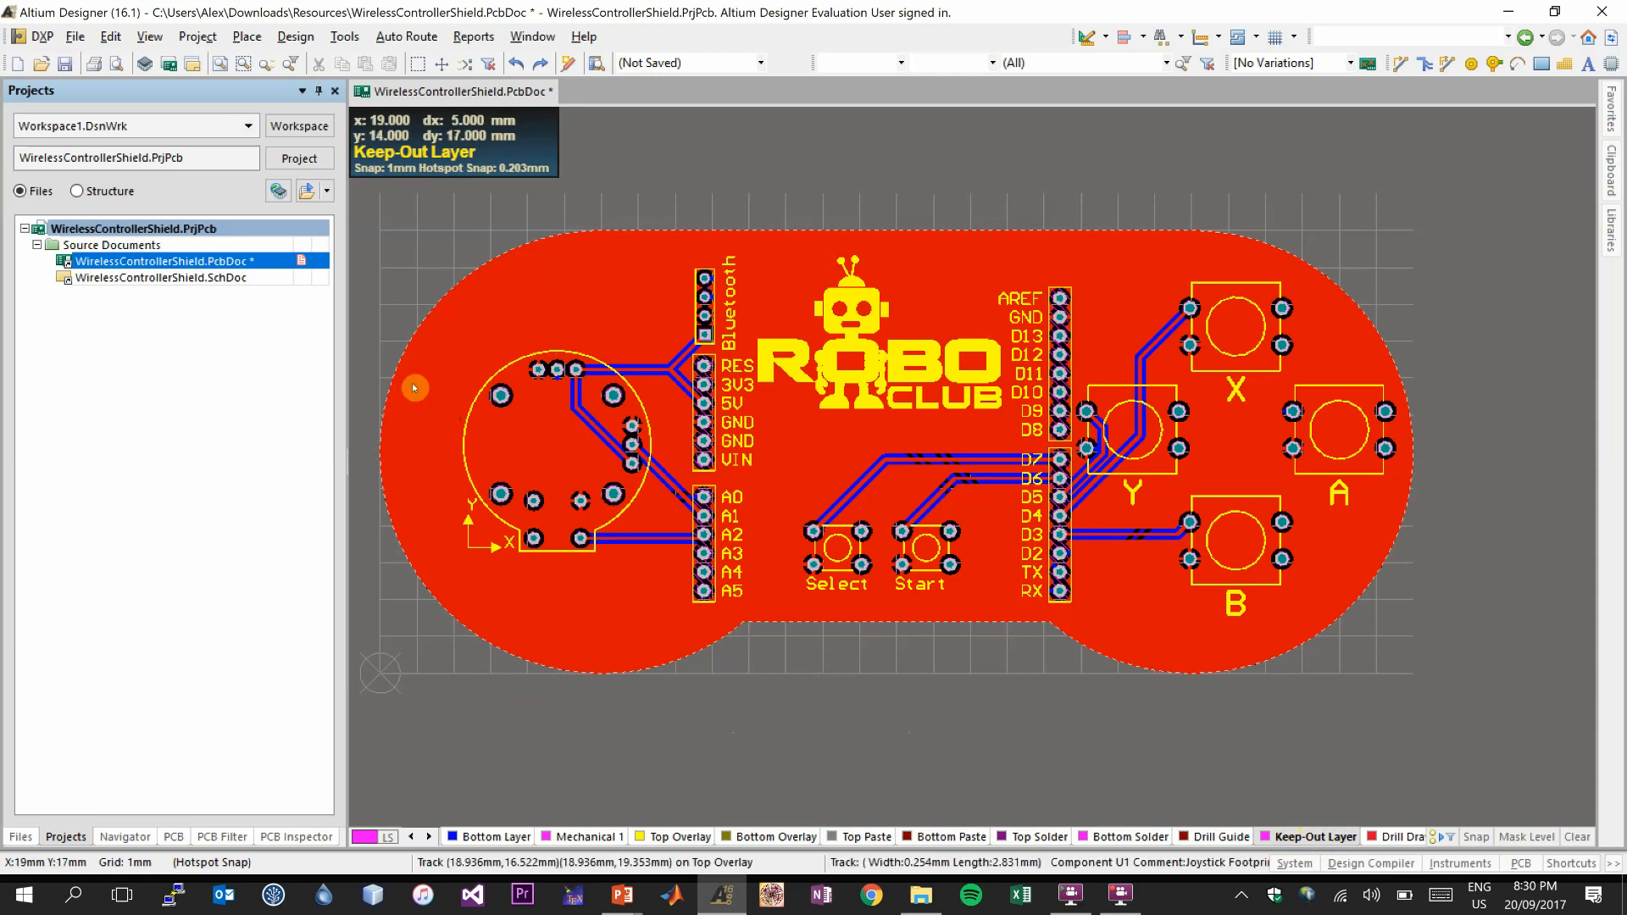
click(257, 39)
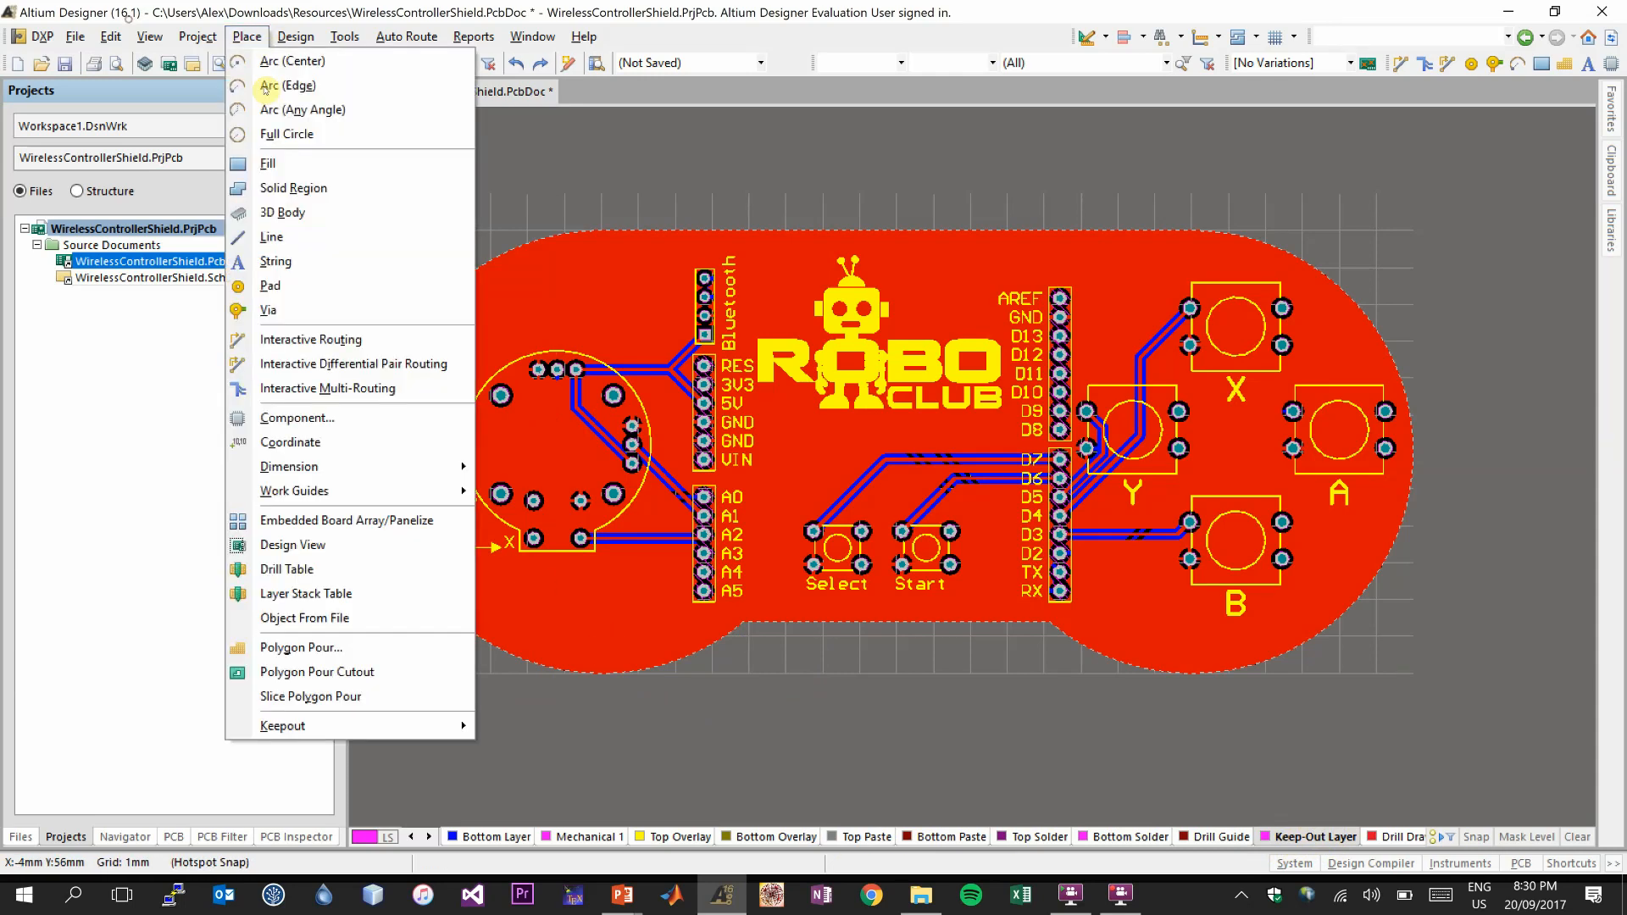
click(288, 246)
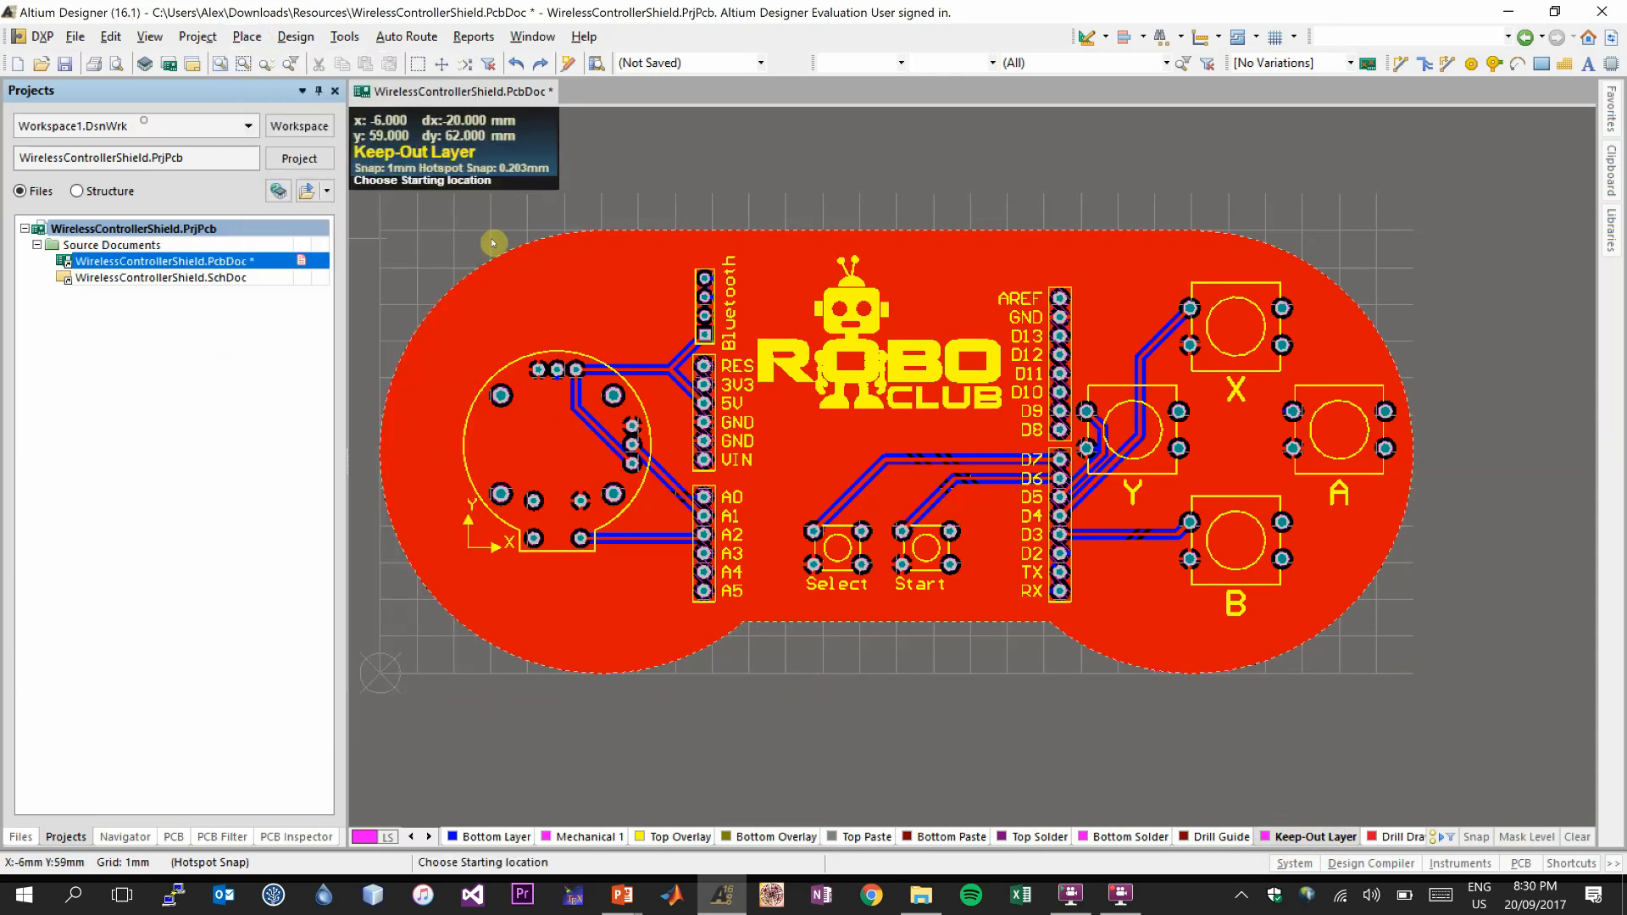
click(602, 237)
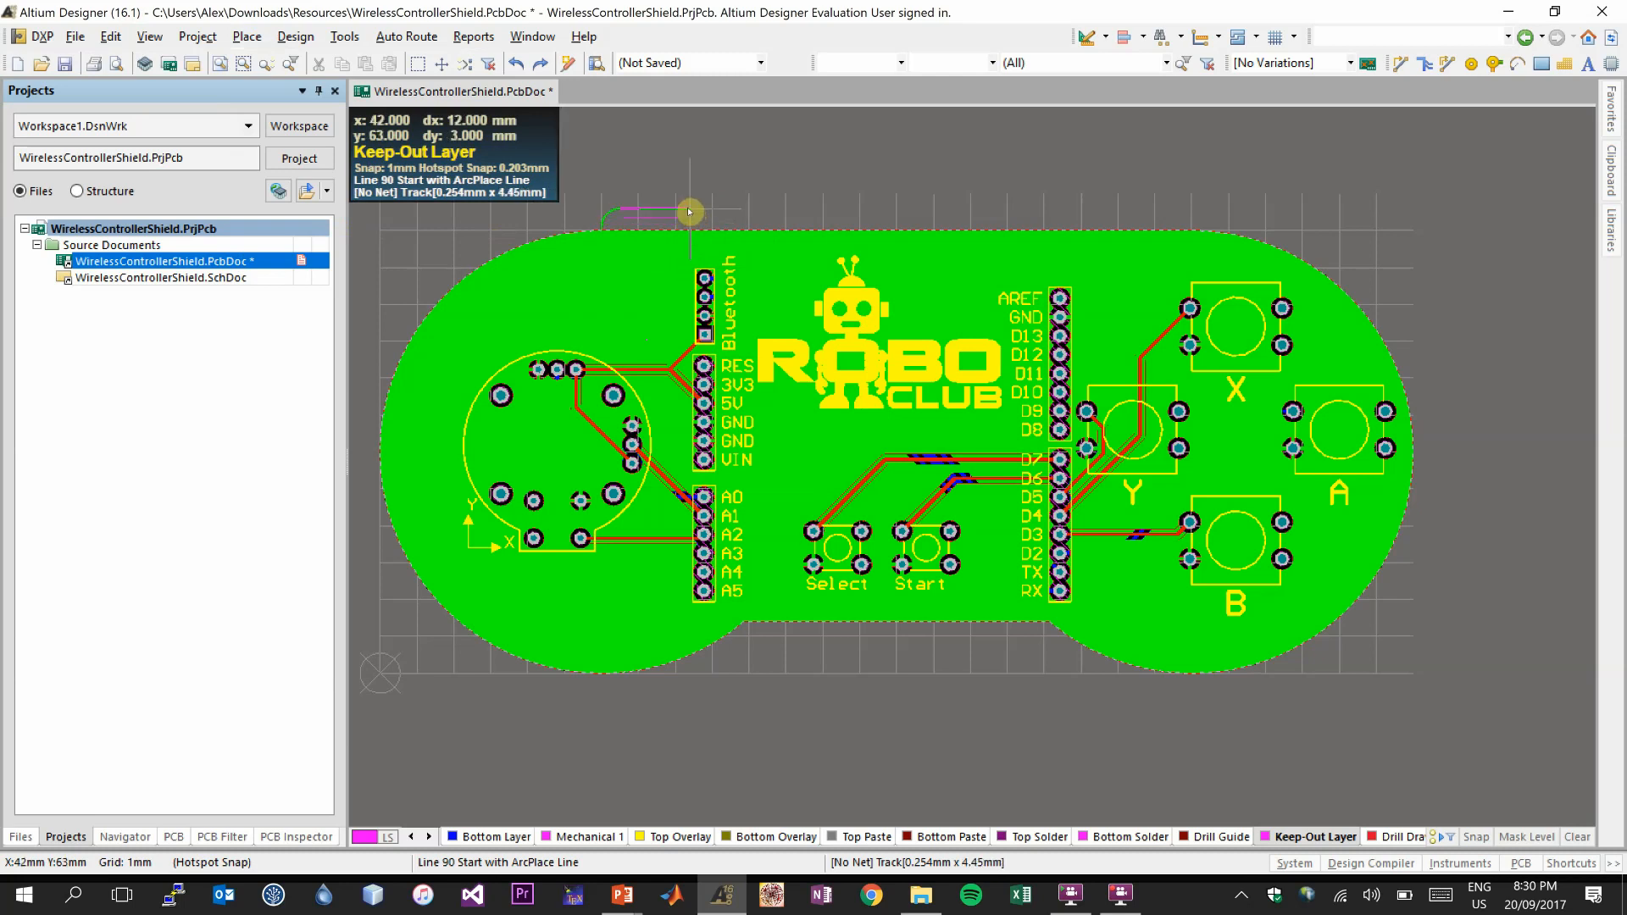
key(Escape)
key(Escape)
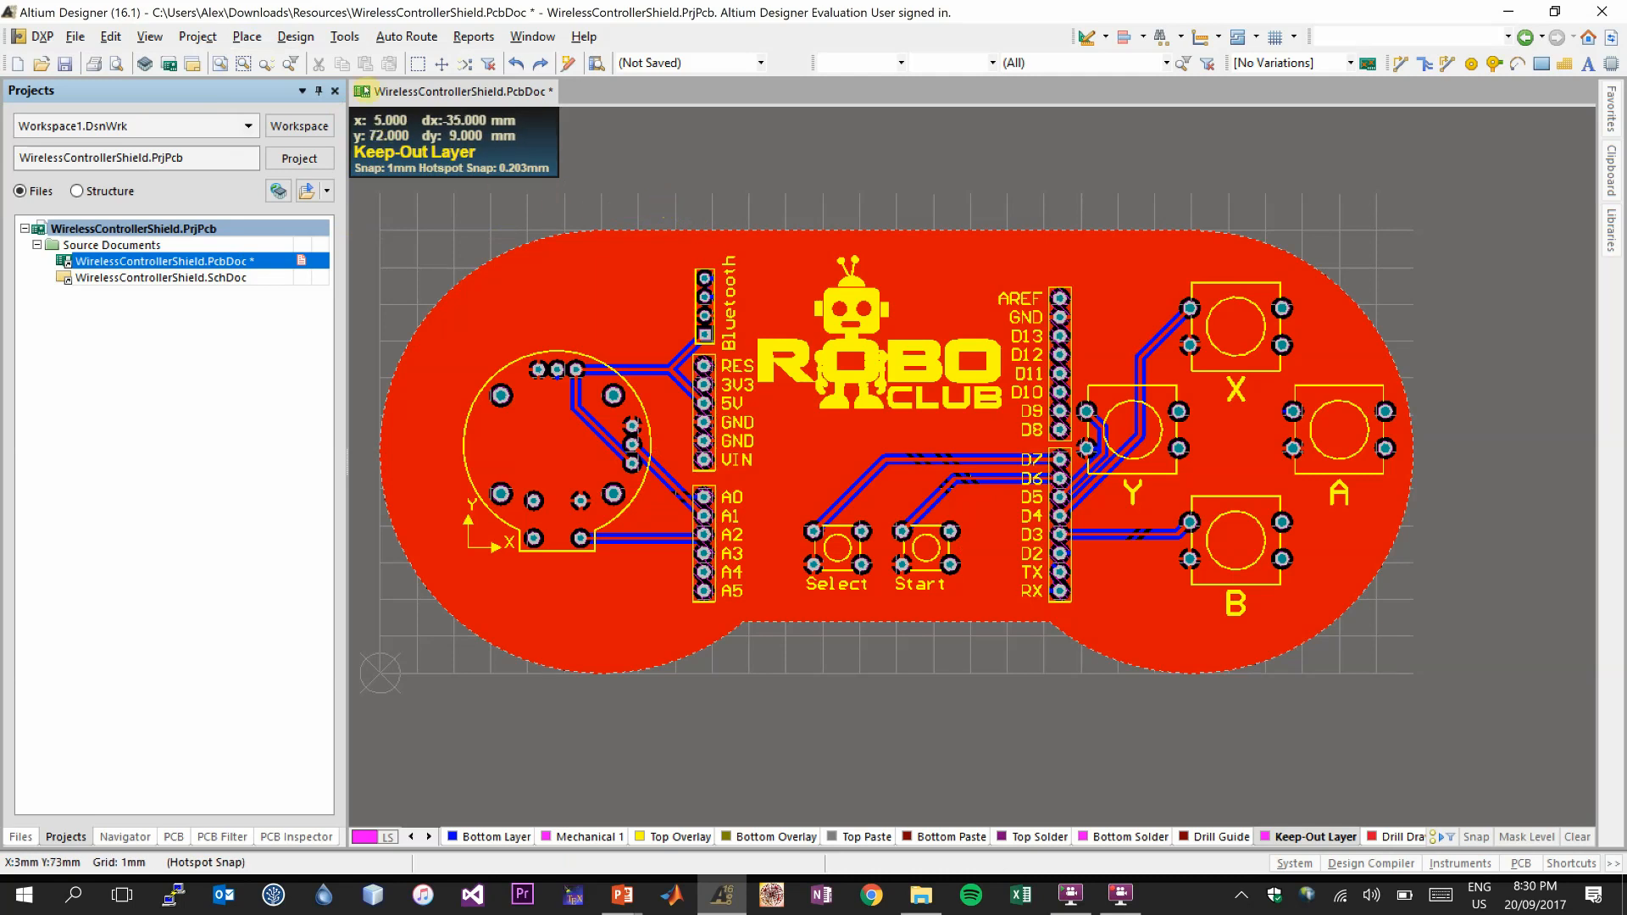
- Shelve the board's two polygon pours
click(344, 37)
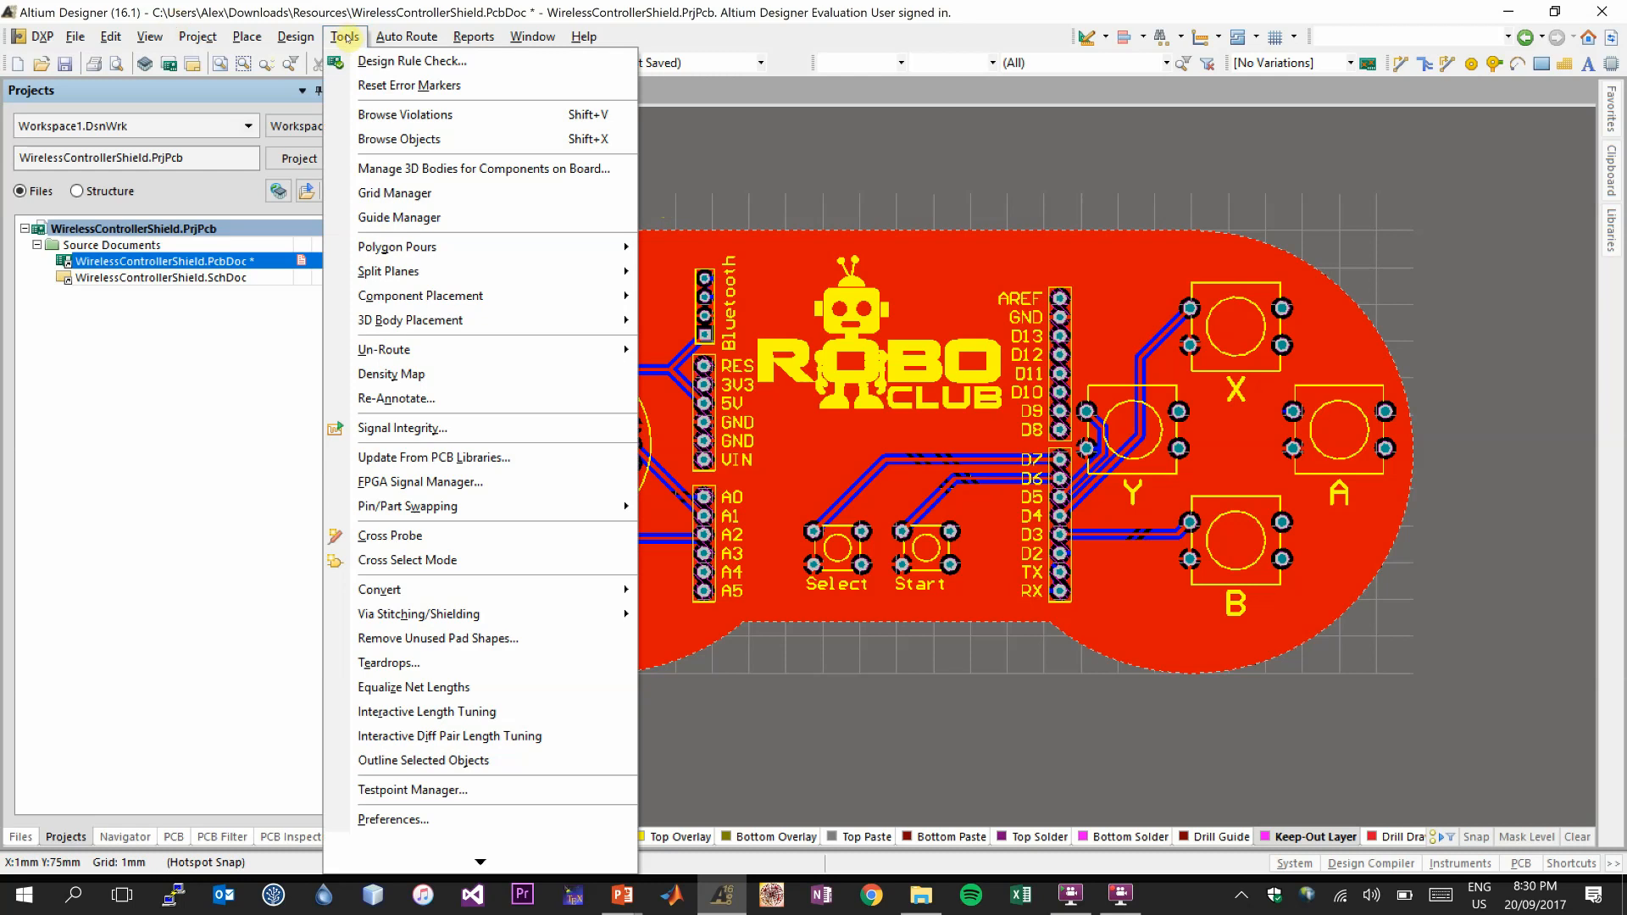
mouse_move(440, 246)
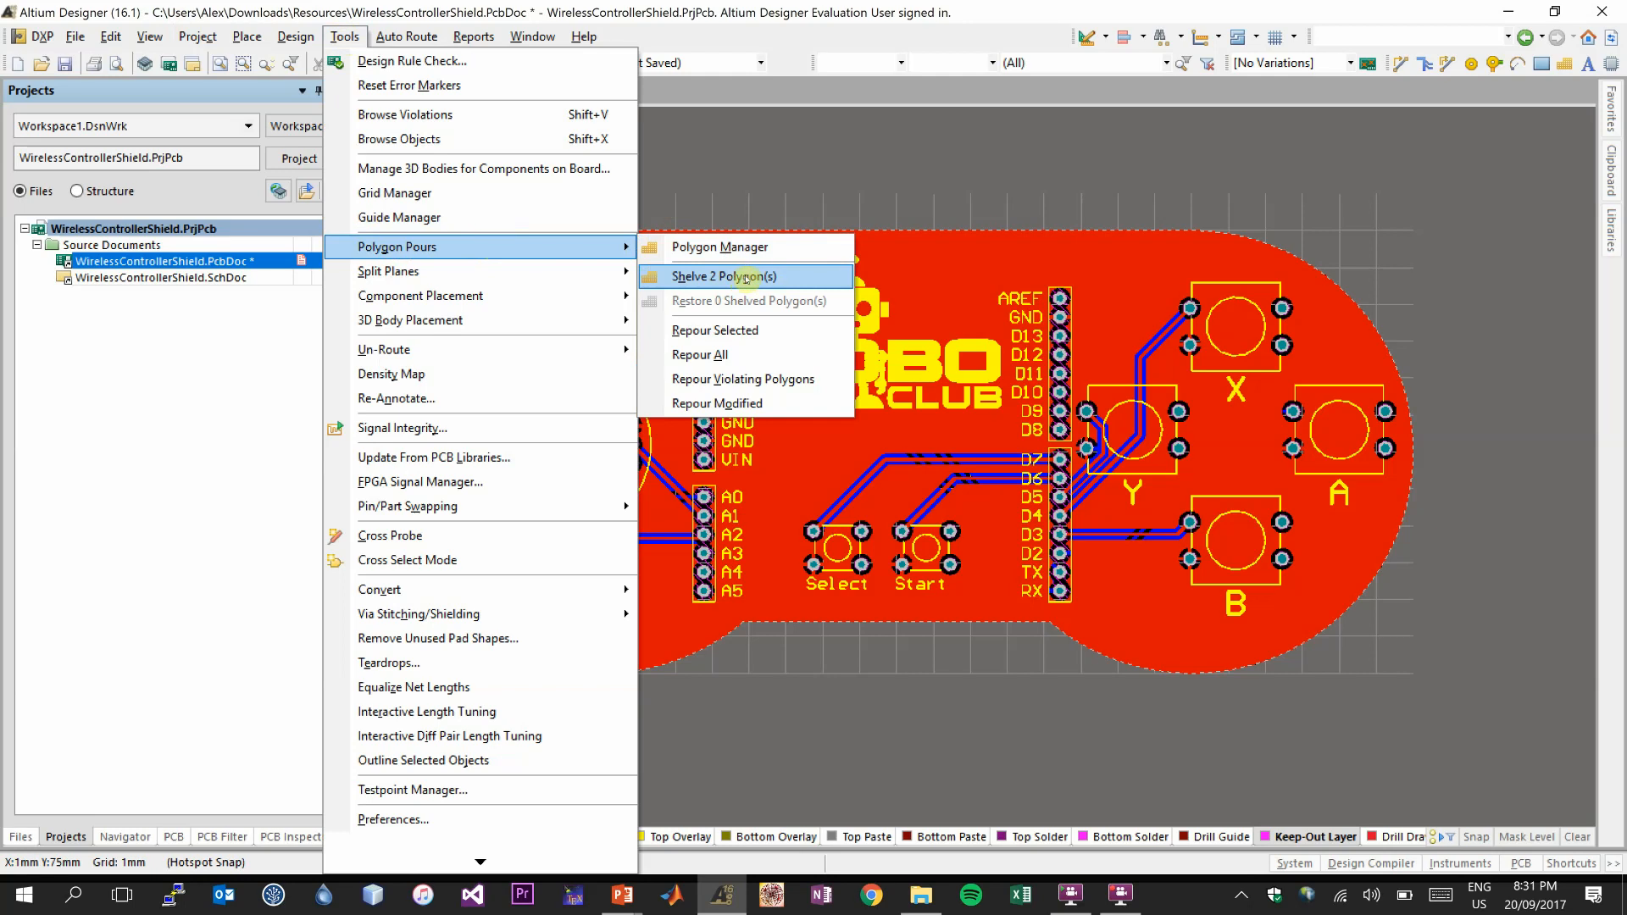
click(747, 277)
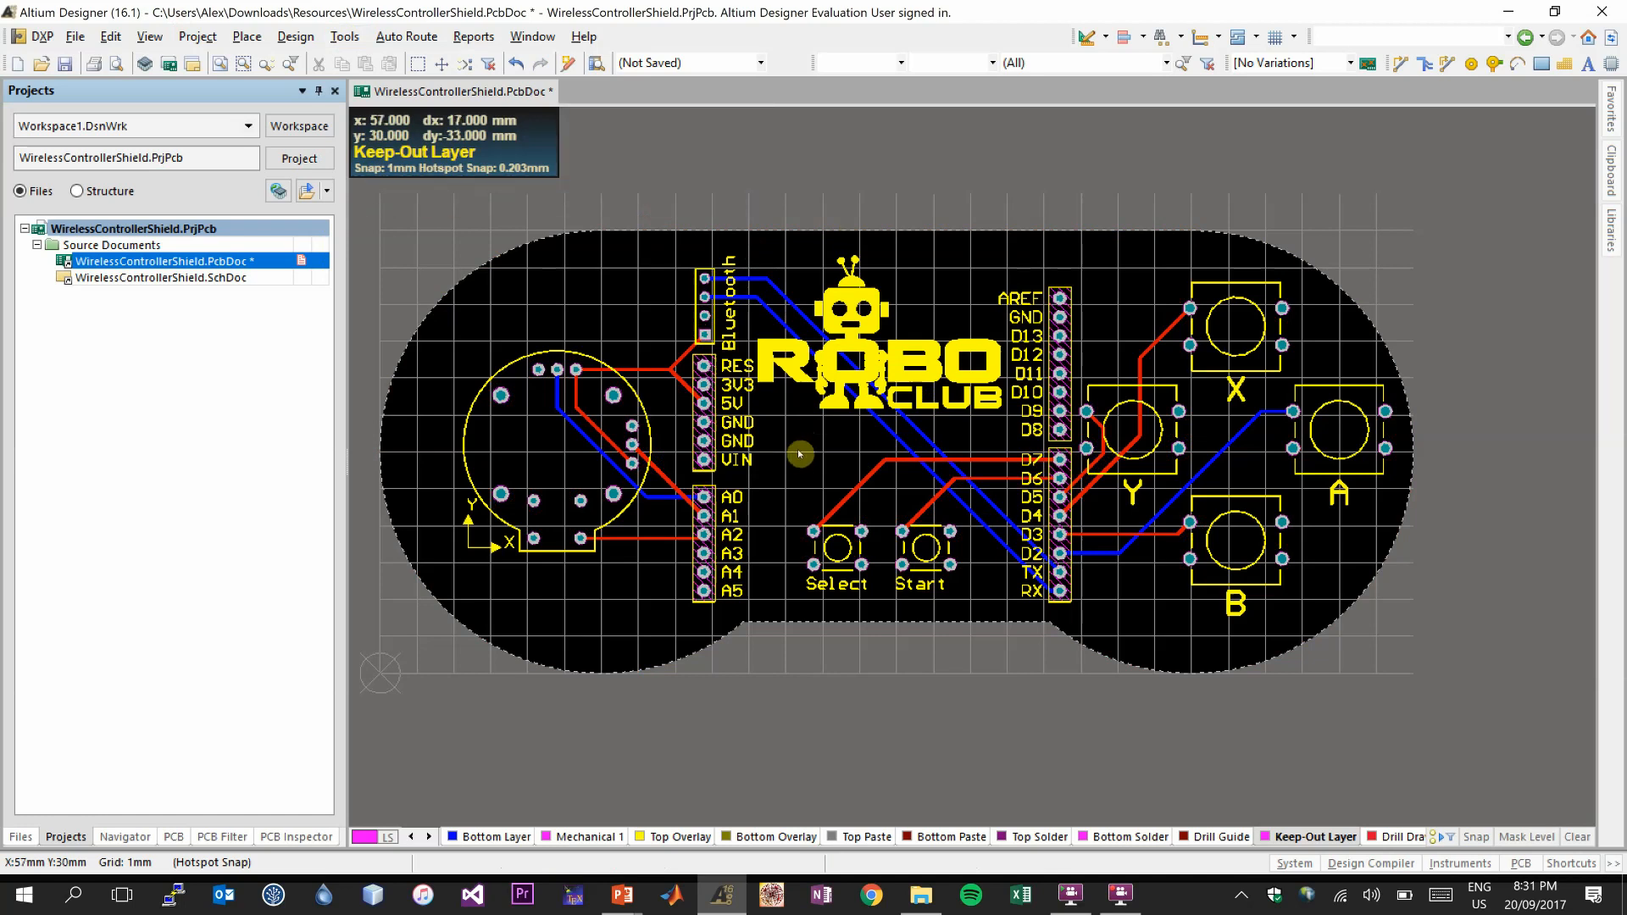
click(775, 658)
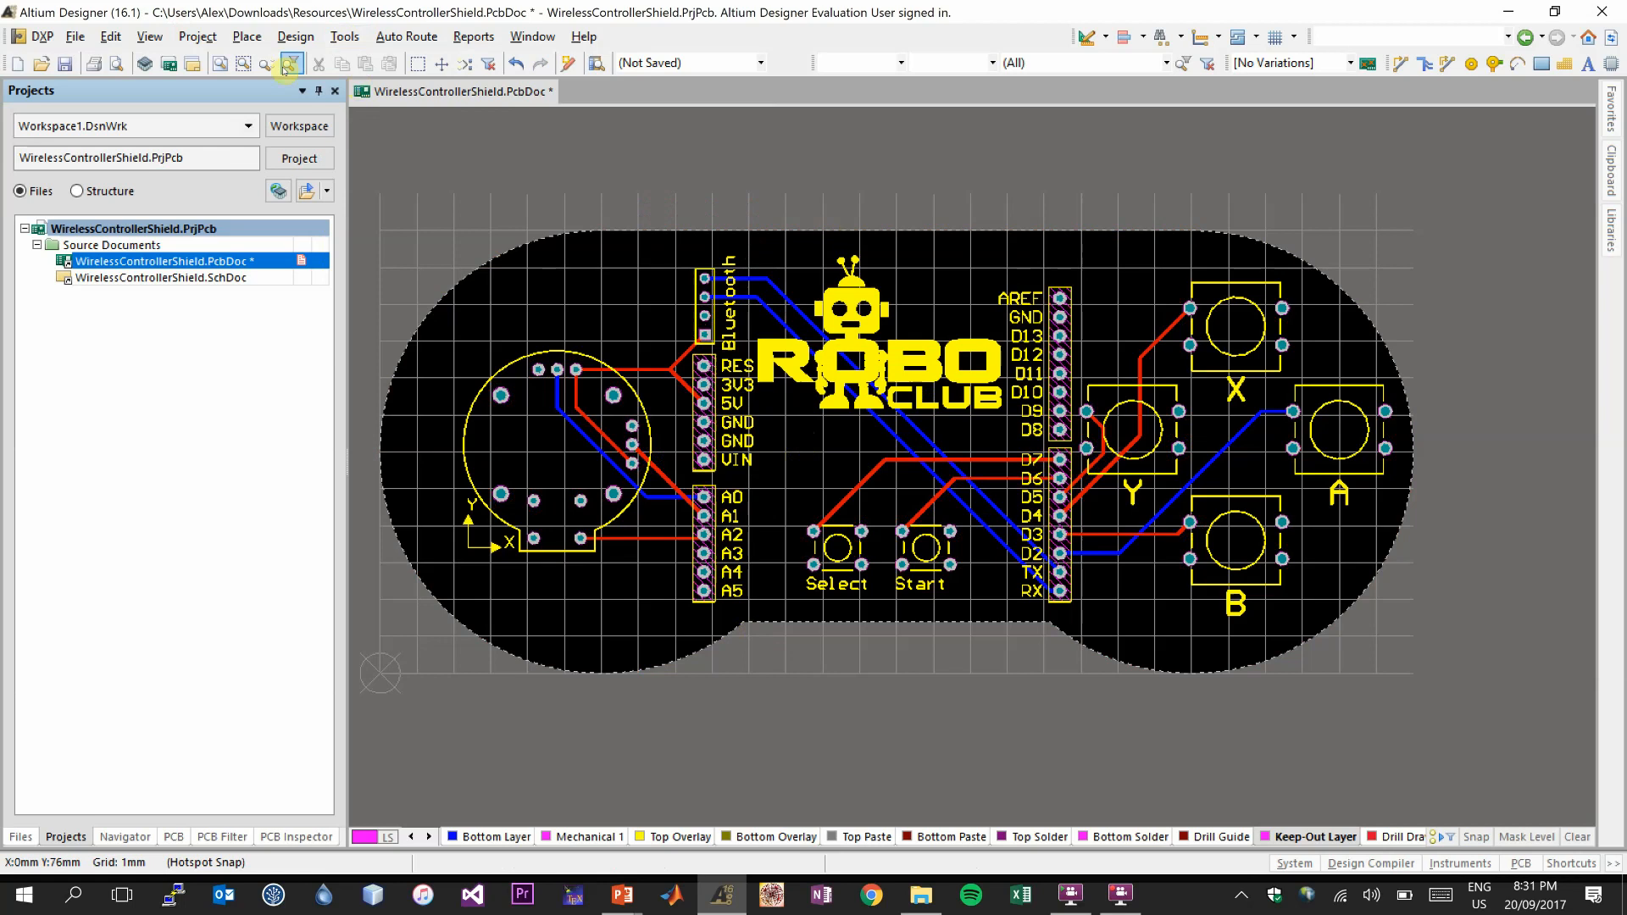
- Draw an 80 mm keep-out line along the board's straight top edge, from (30, 60) to (110, 60) mm
click(288, 38)
mouse_move(254, 36)
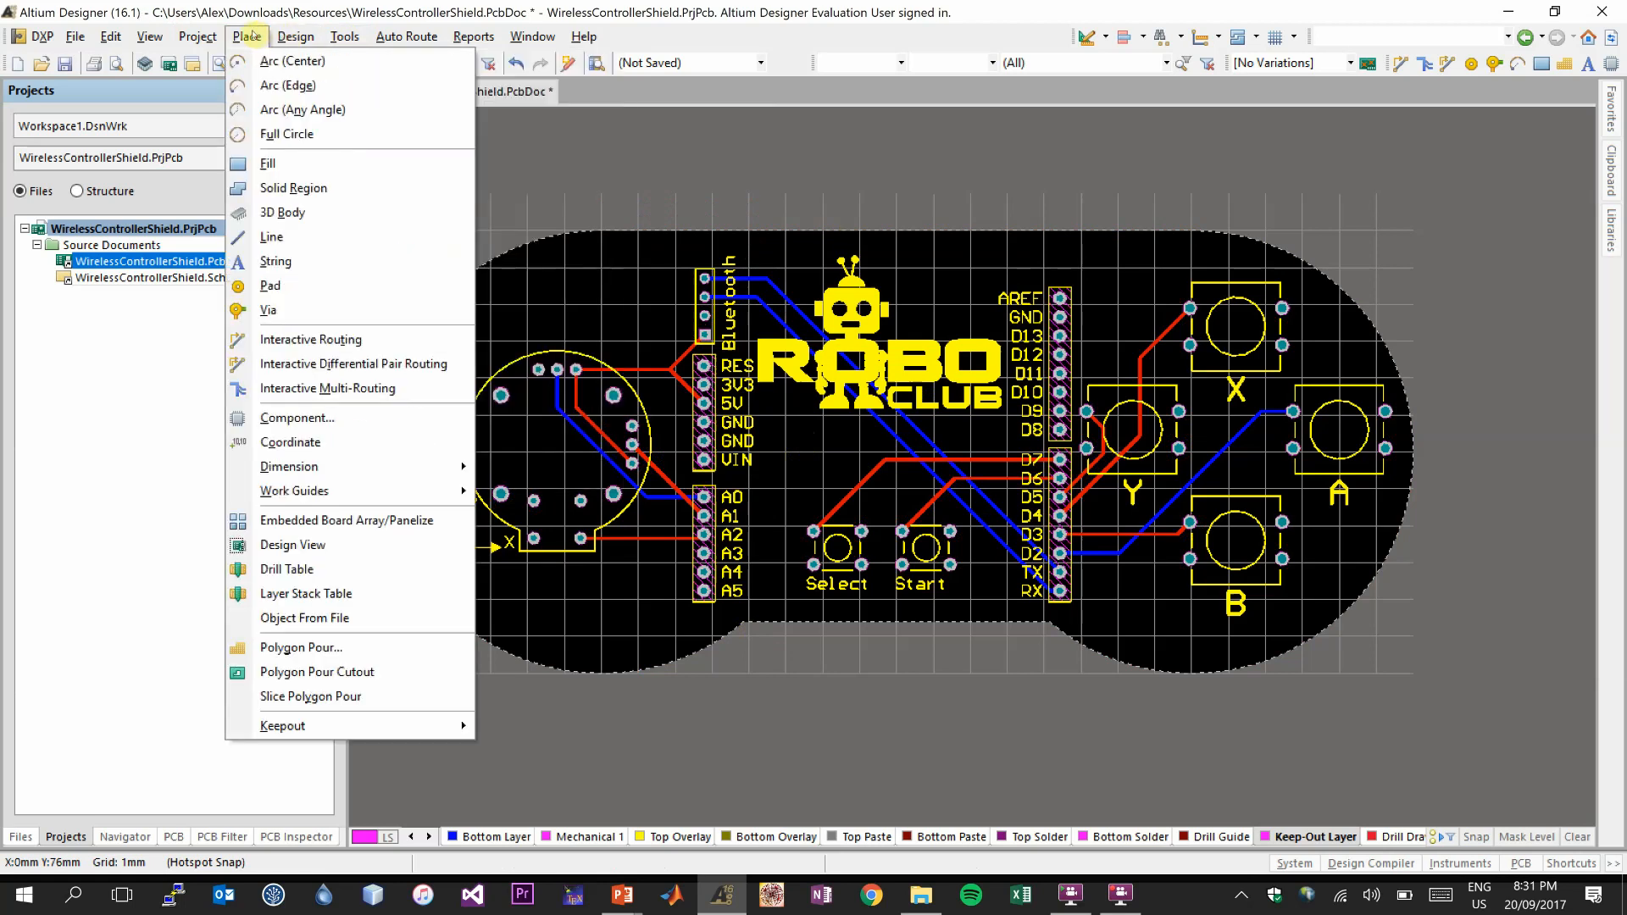
click(280, 237)
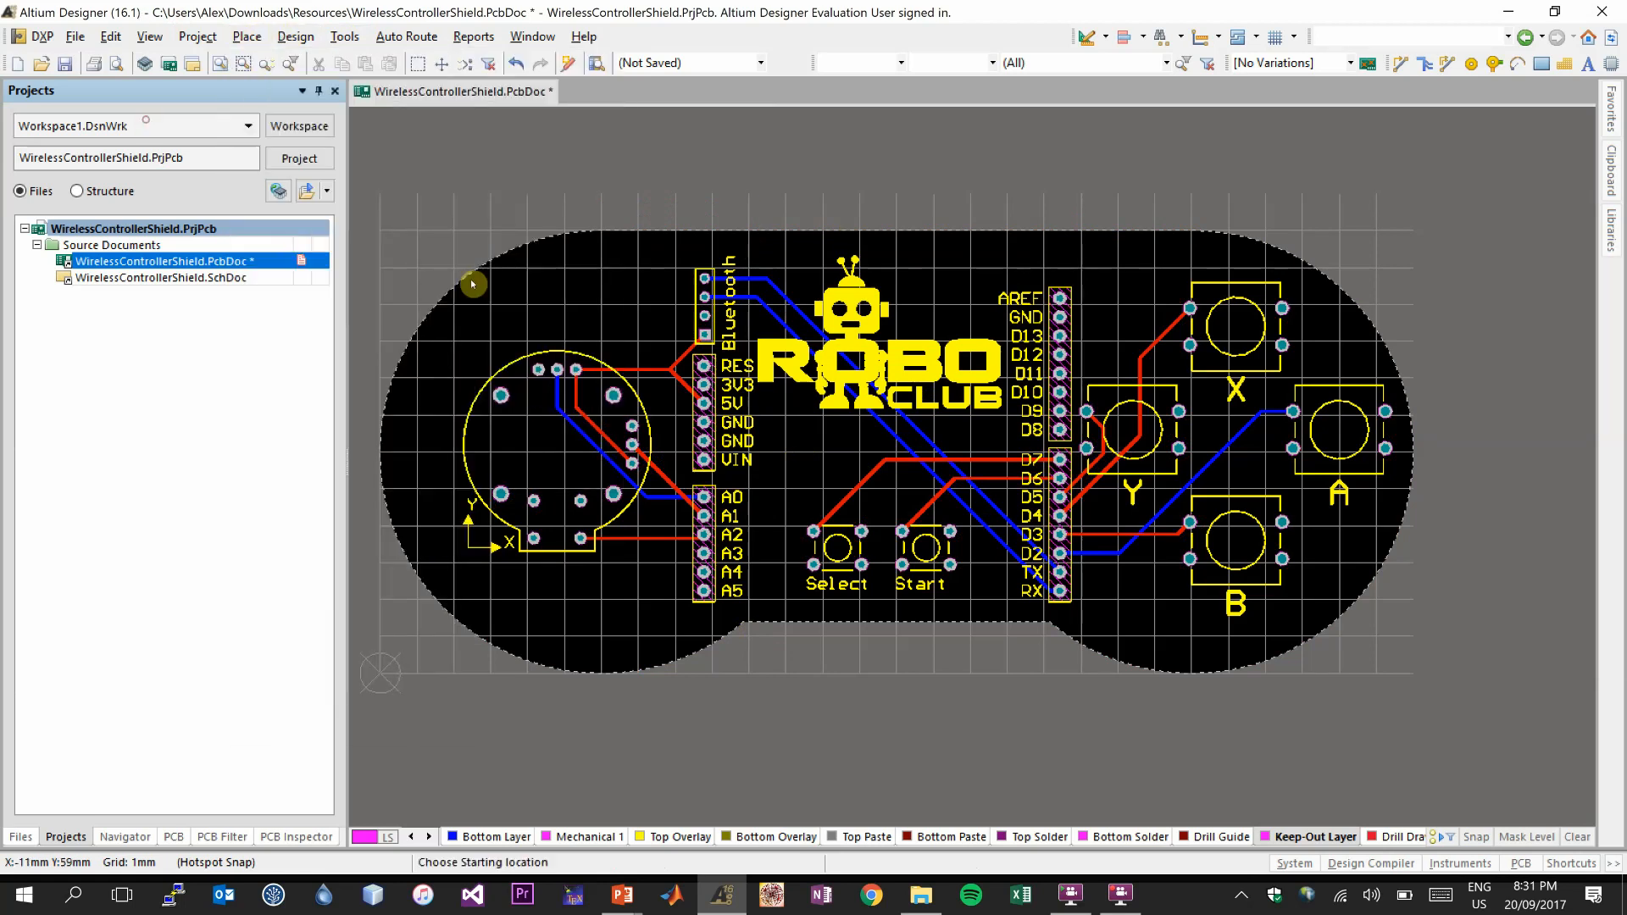
click(600, 230)
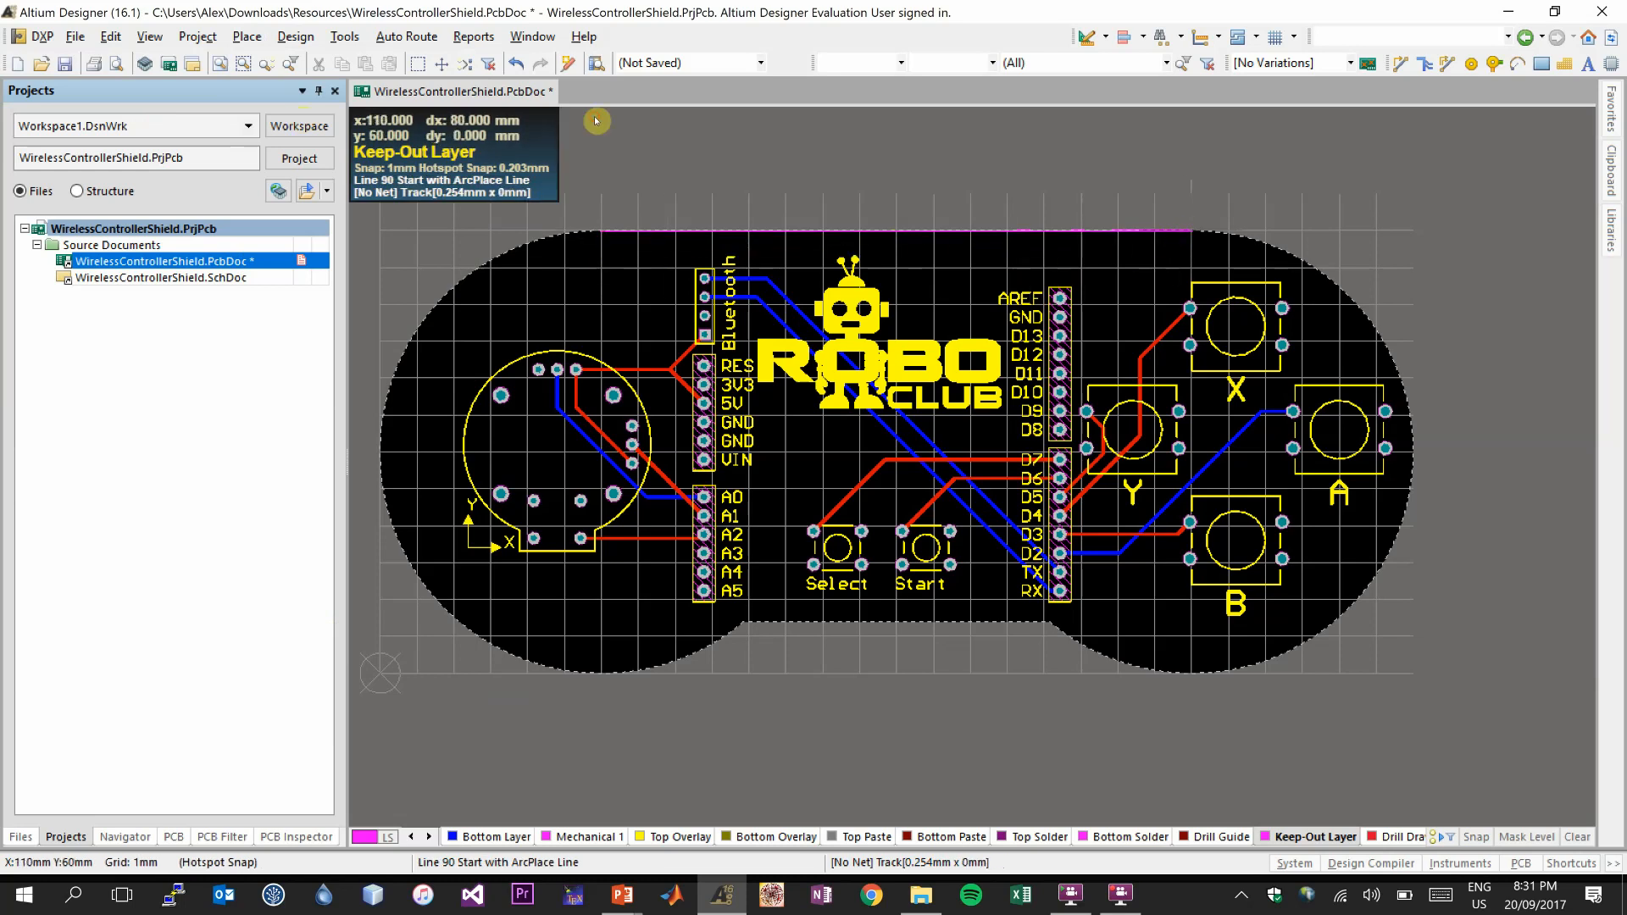
click(1191, 236)
right_click(1238, 222)
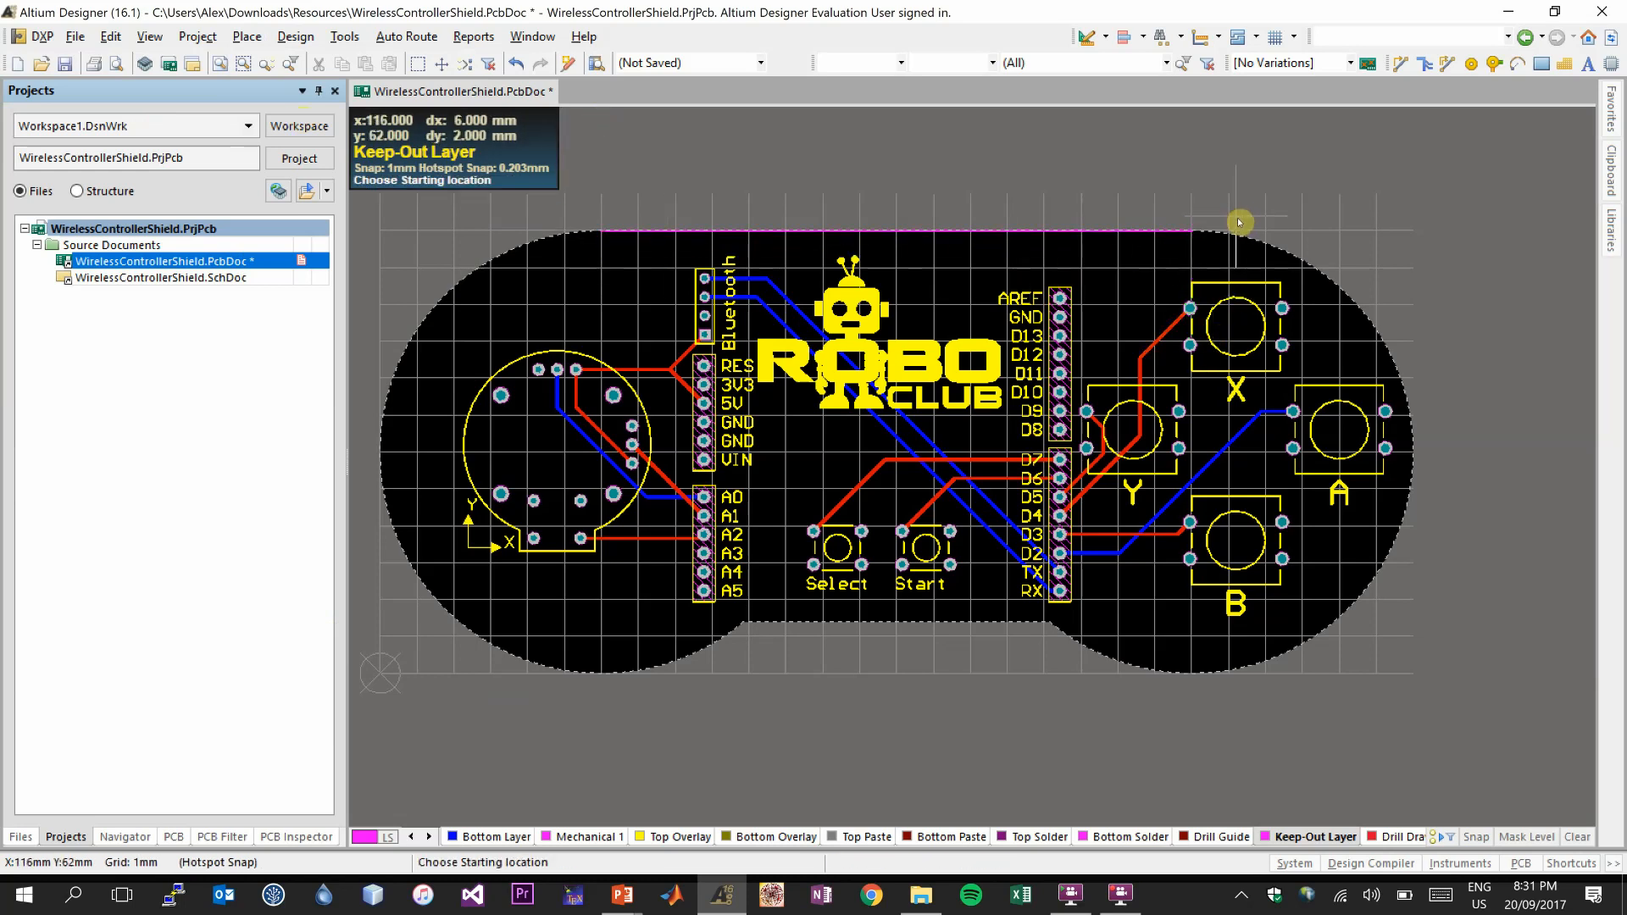
- Draw a keep-out line about 42 mm long along the board's straight bottom edge, between the two rounded grips
click(743, 625)
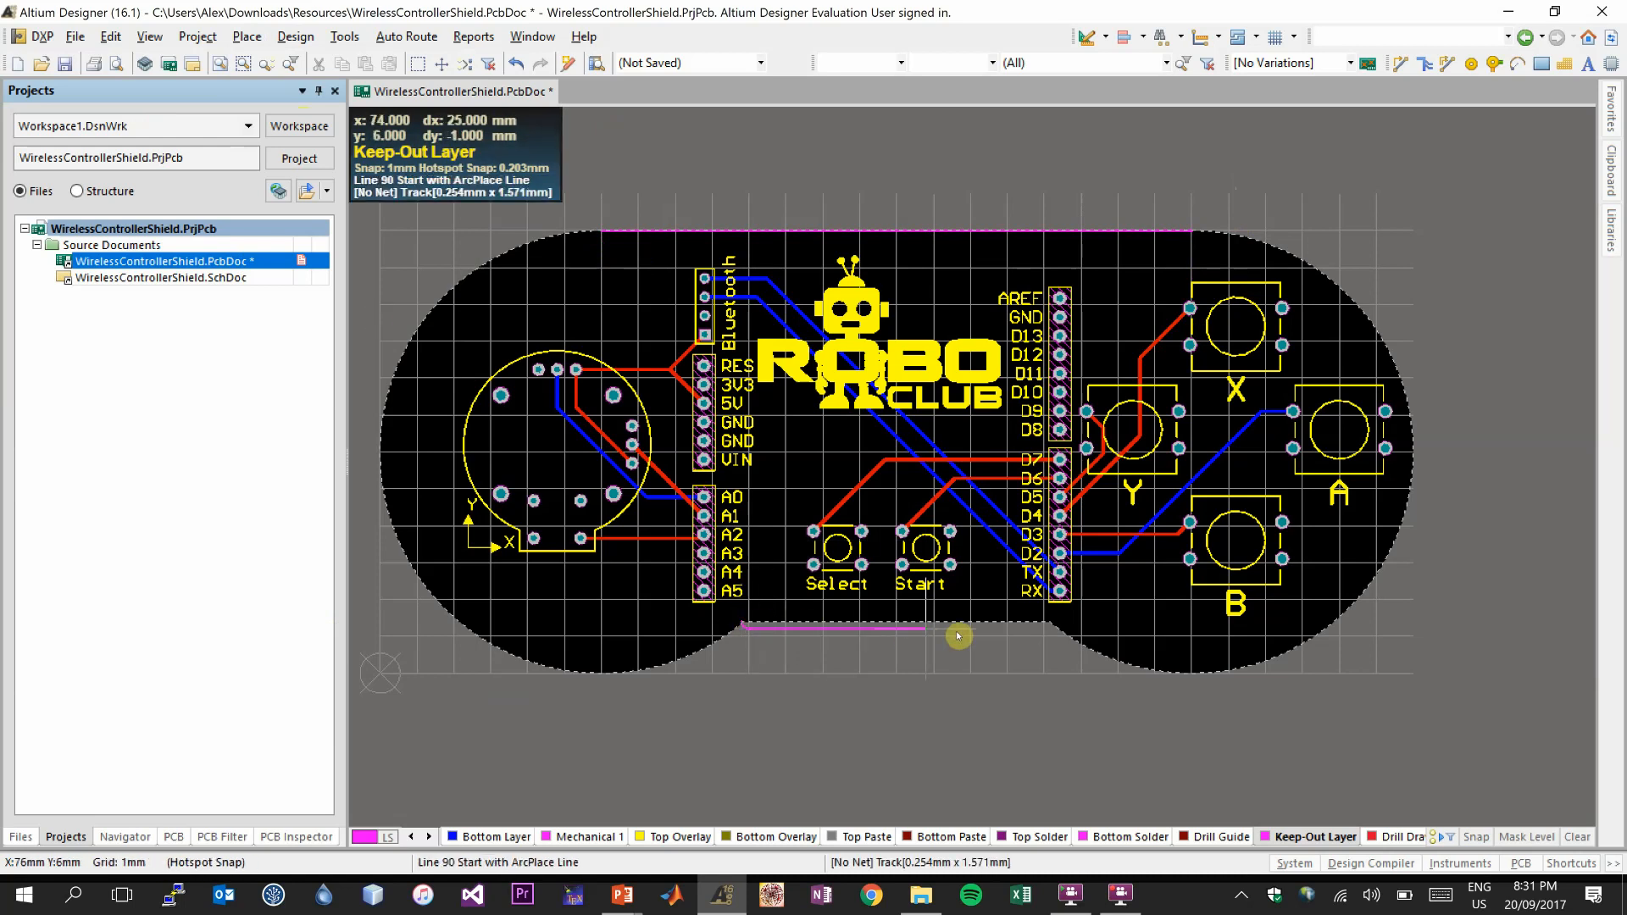
click(1052, 624)
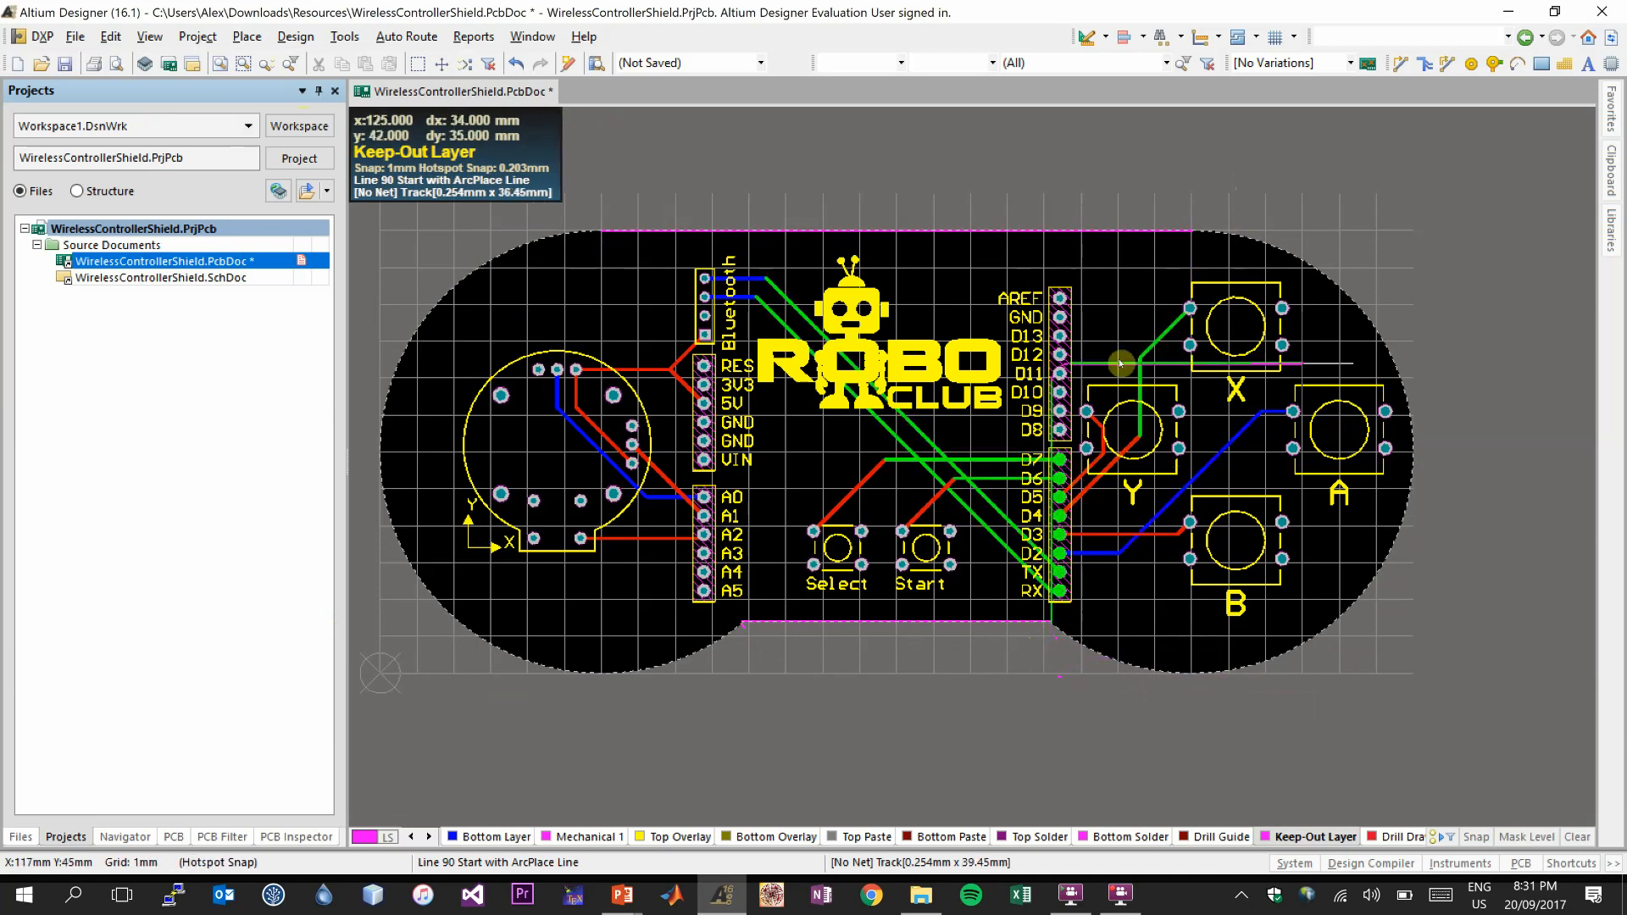
right_click(1116, 749)
right_click(1110, 746)
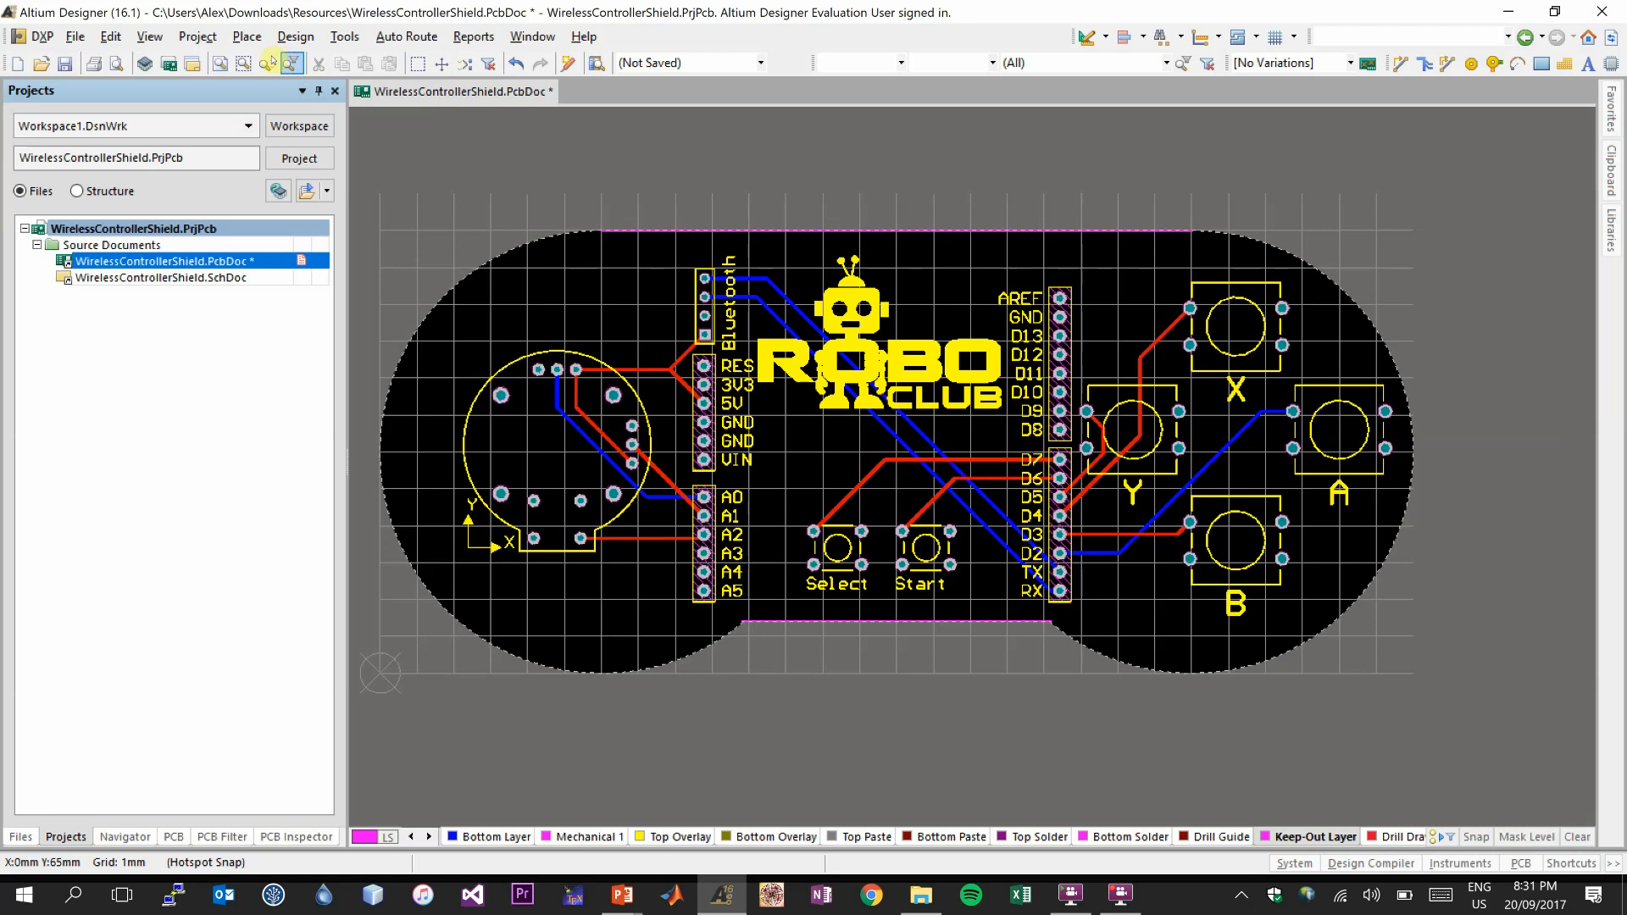
- Trace the left grip with a 30 mm radius keep-out arc centred at (30, 30) mm, joining the top and bottom lines
key(p)
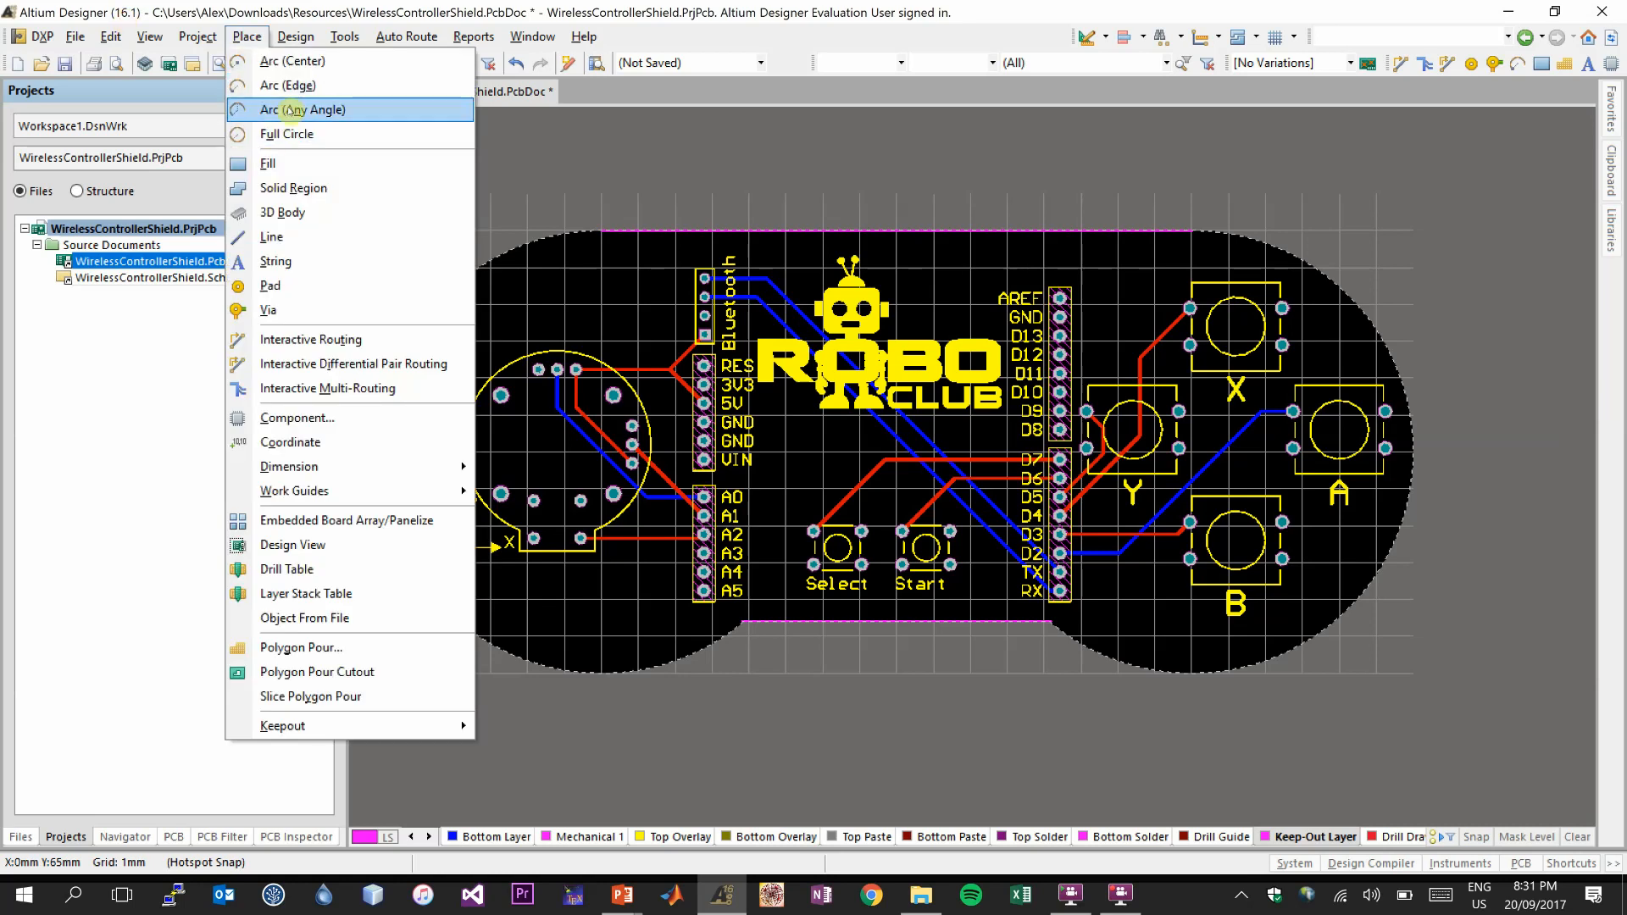
click(292, 61)
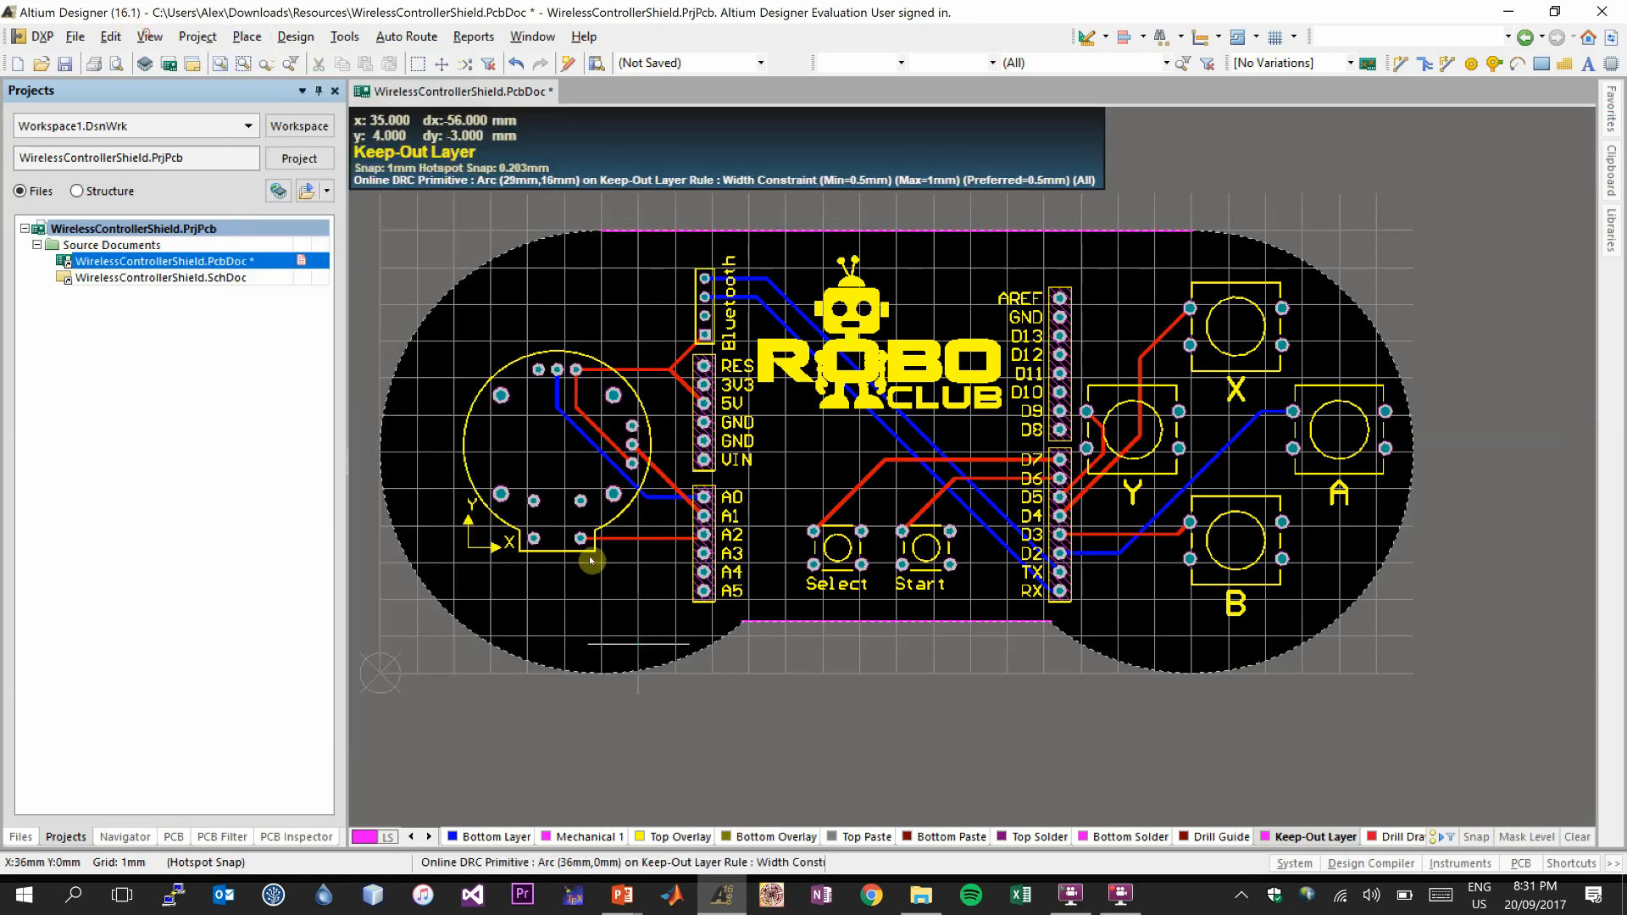
click(599, 451)
click(607, 225)
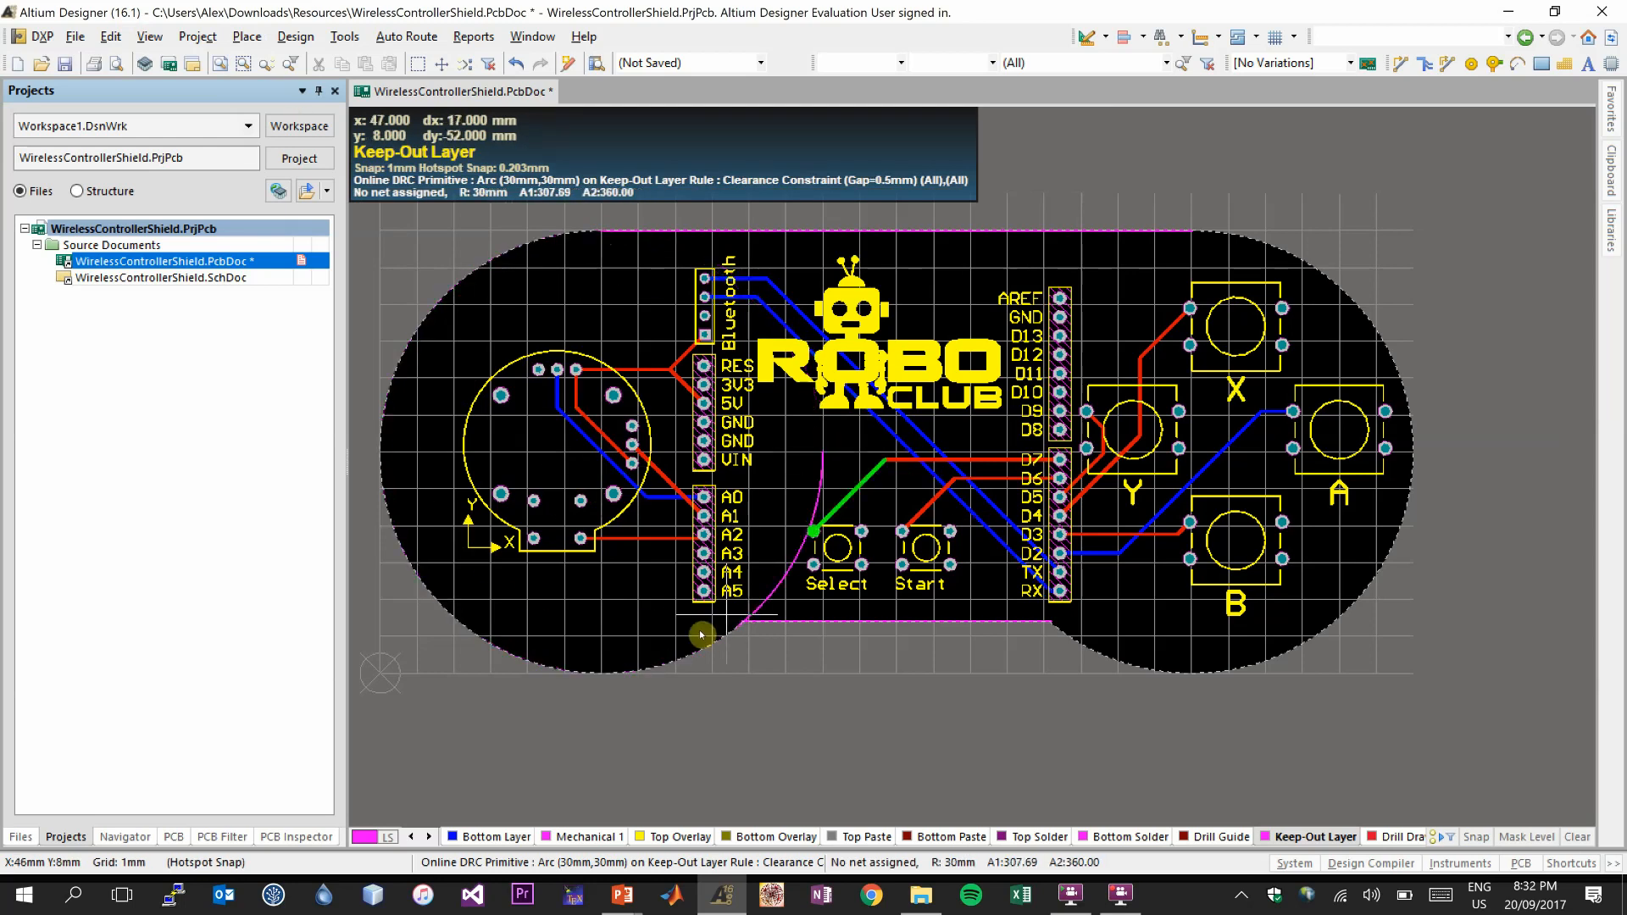
click(601, 230)
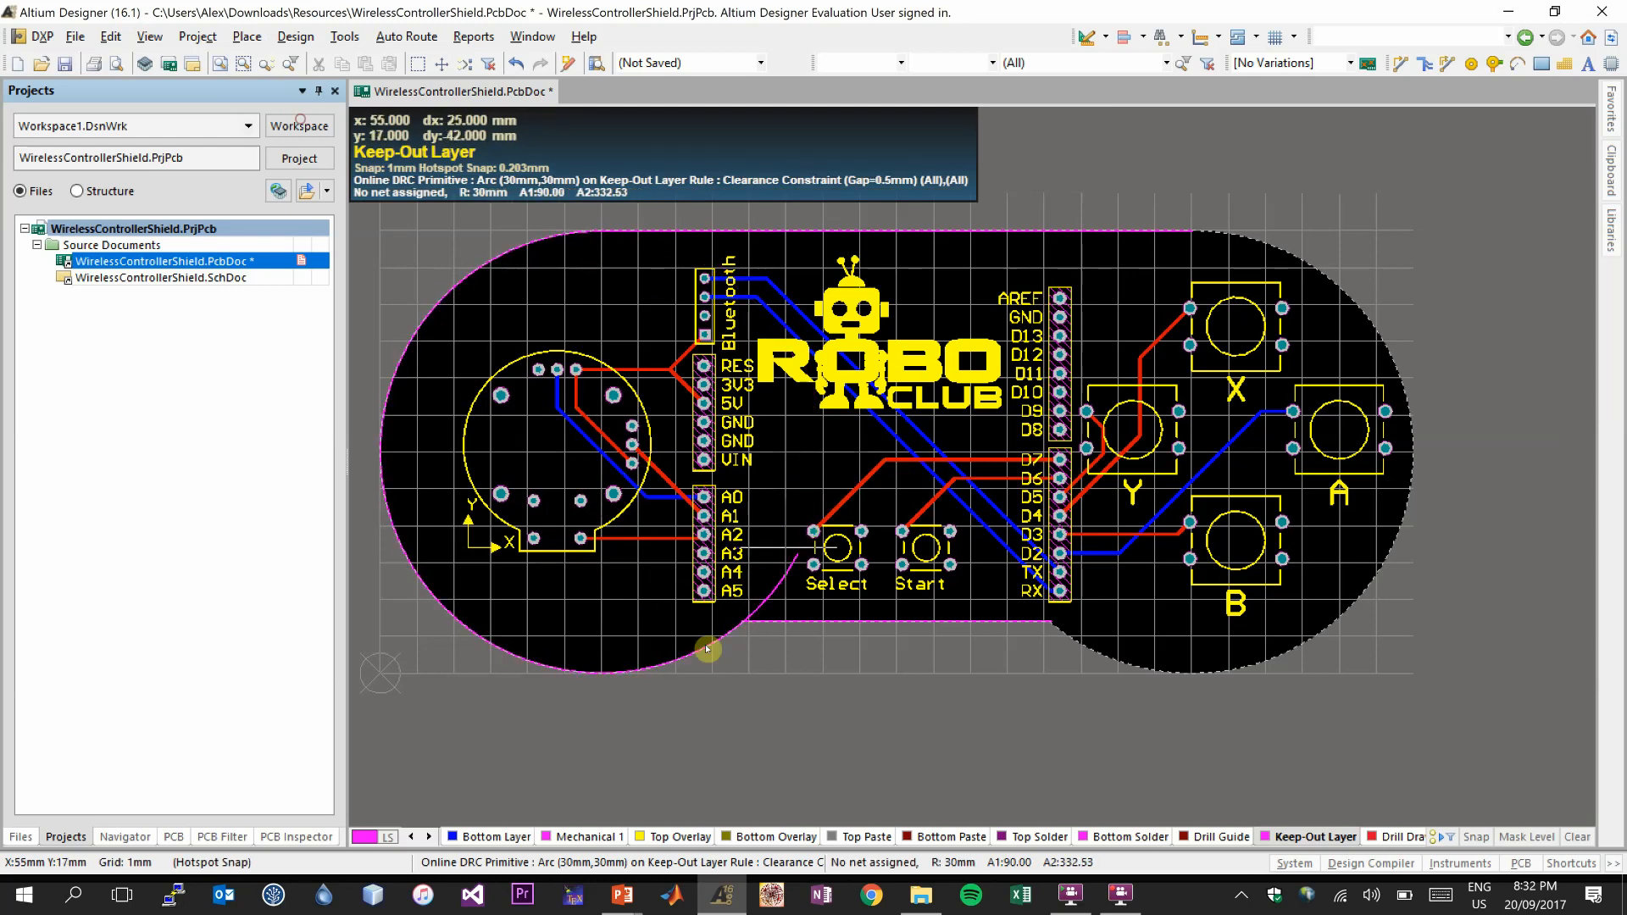
click(742, 629)
click(743, 630)
right_click(792, 658)
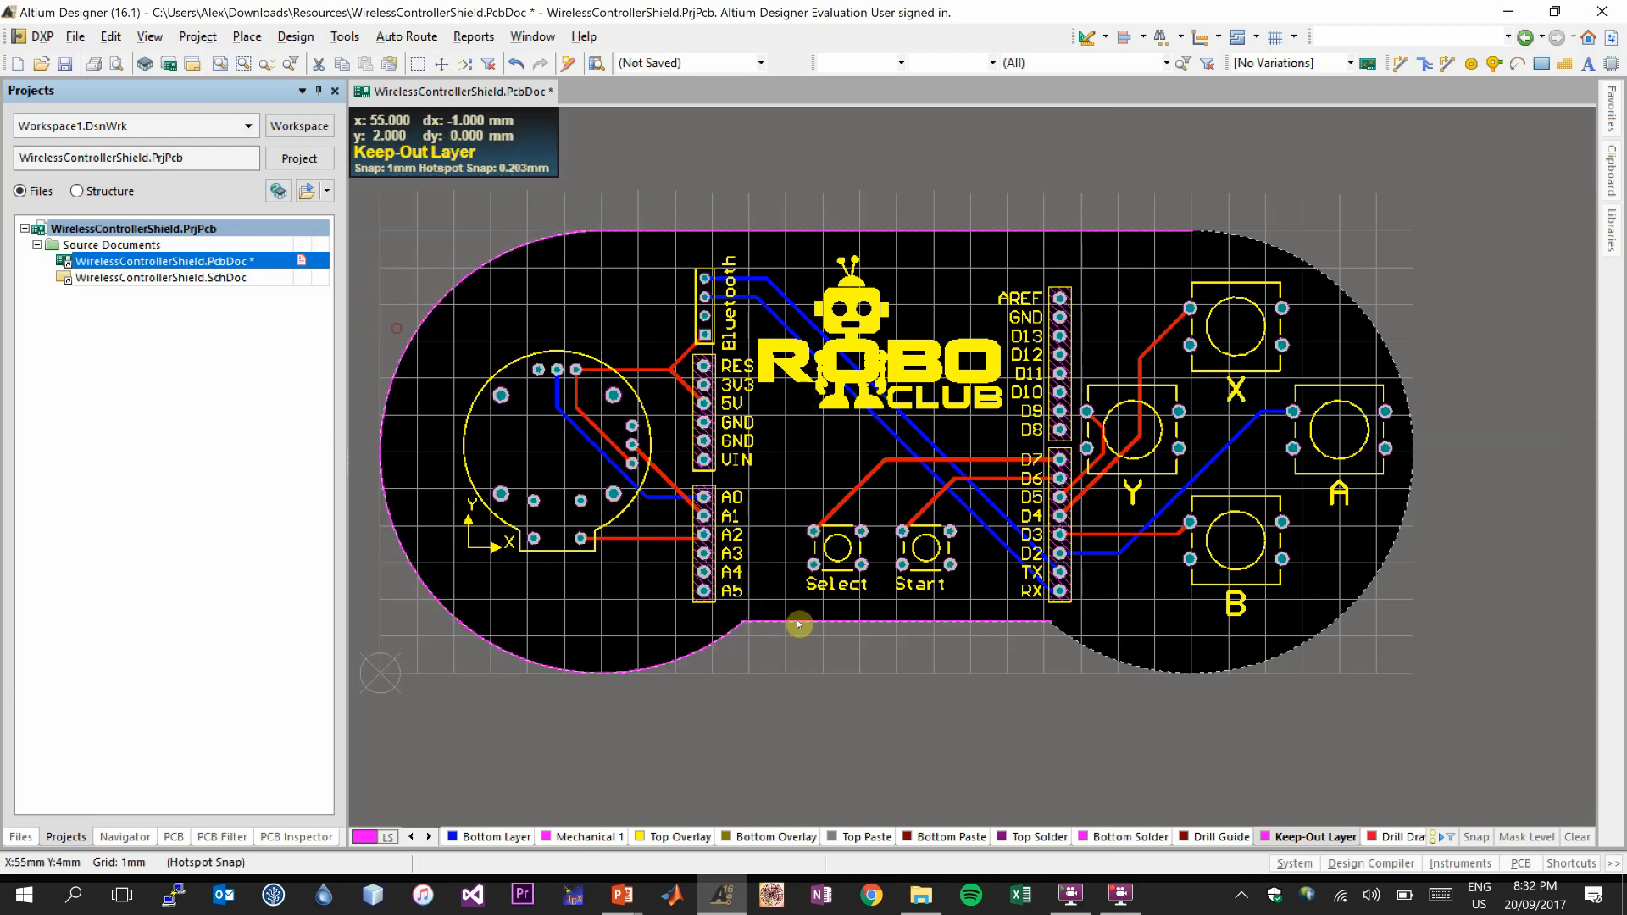
- Close the keep-out outline around the right grip with a 30 mm radius arc centred at (110, 30) mm
click(246, 36)
click(290, 61)
click(1192, 454)
click(1192, 231)
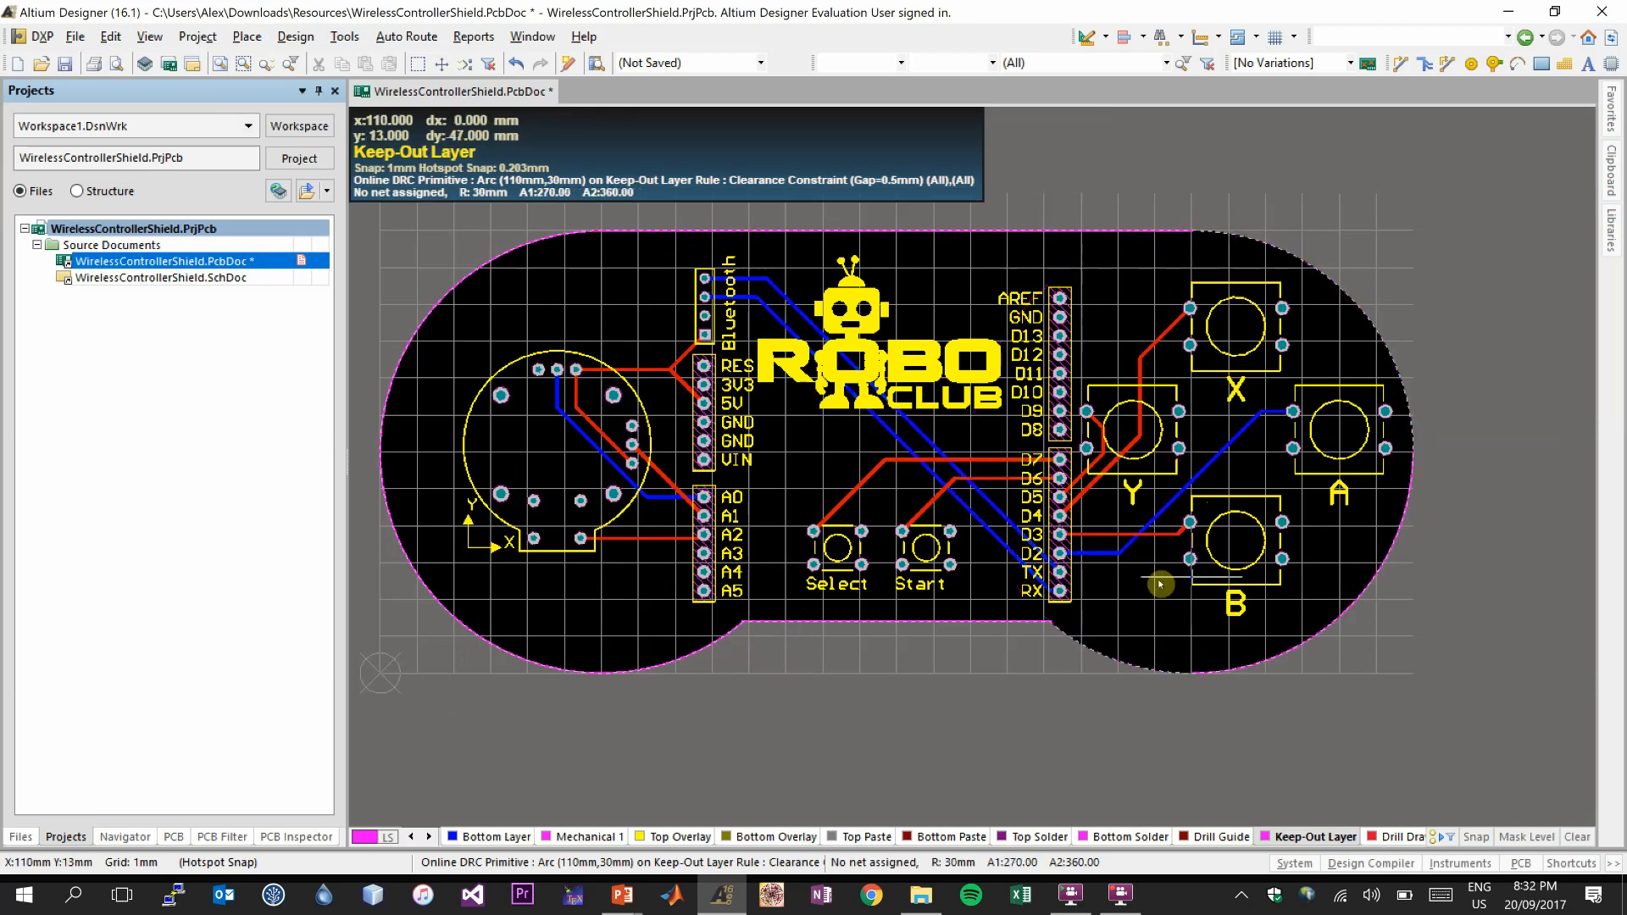
click(1052, 624)
click(1192, 239)
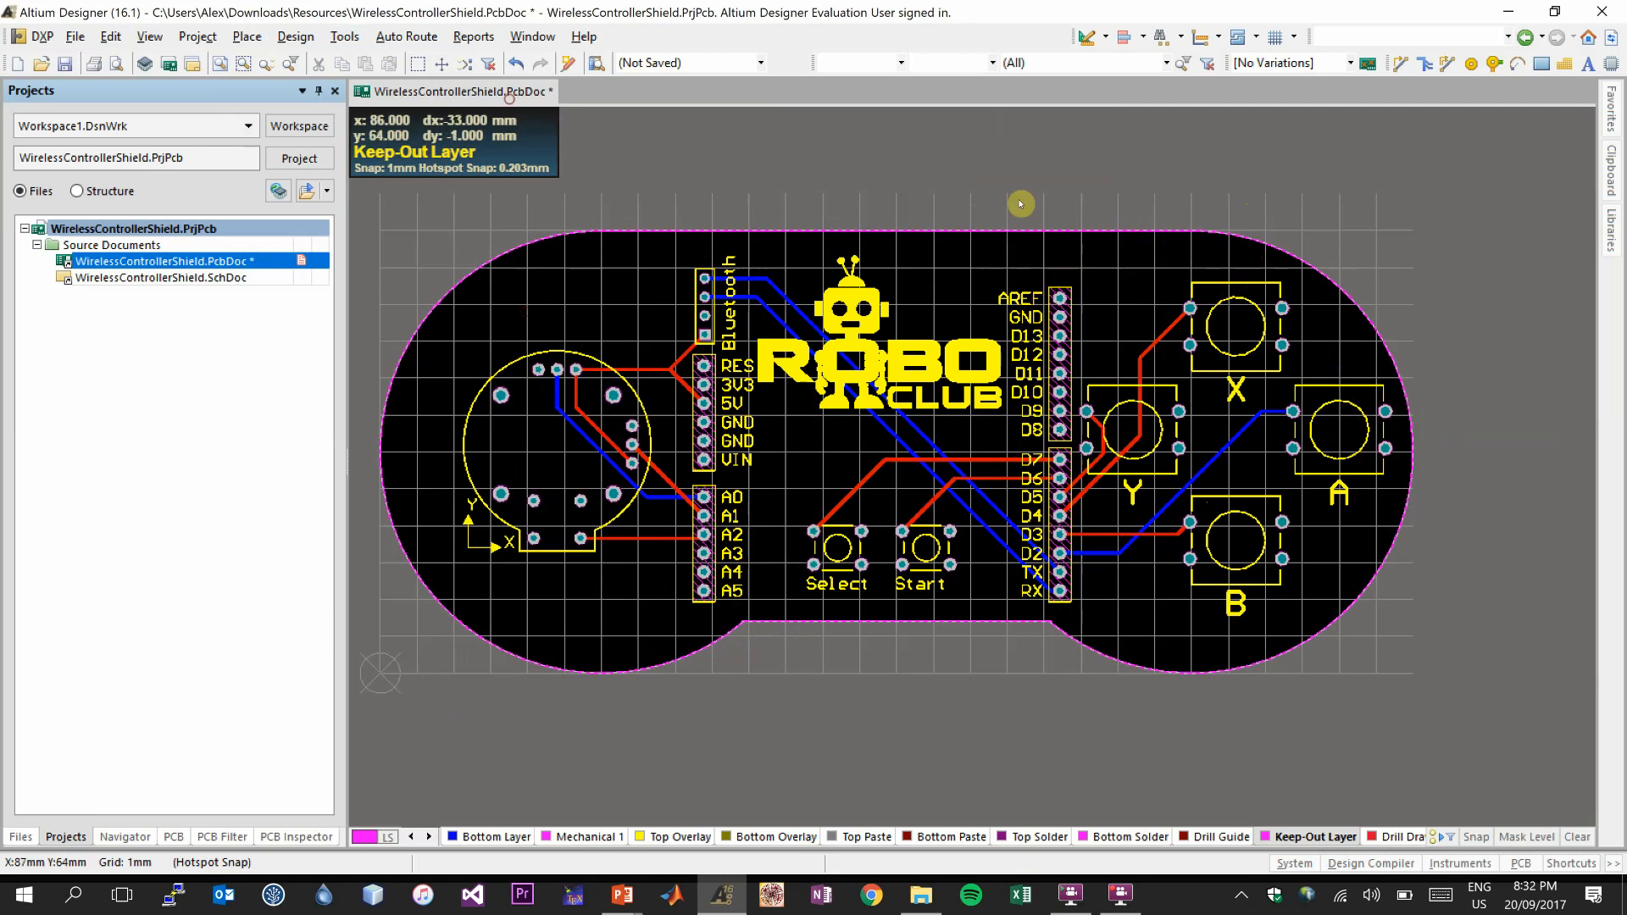
click(698, 229)
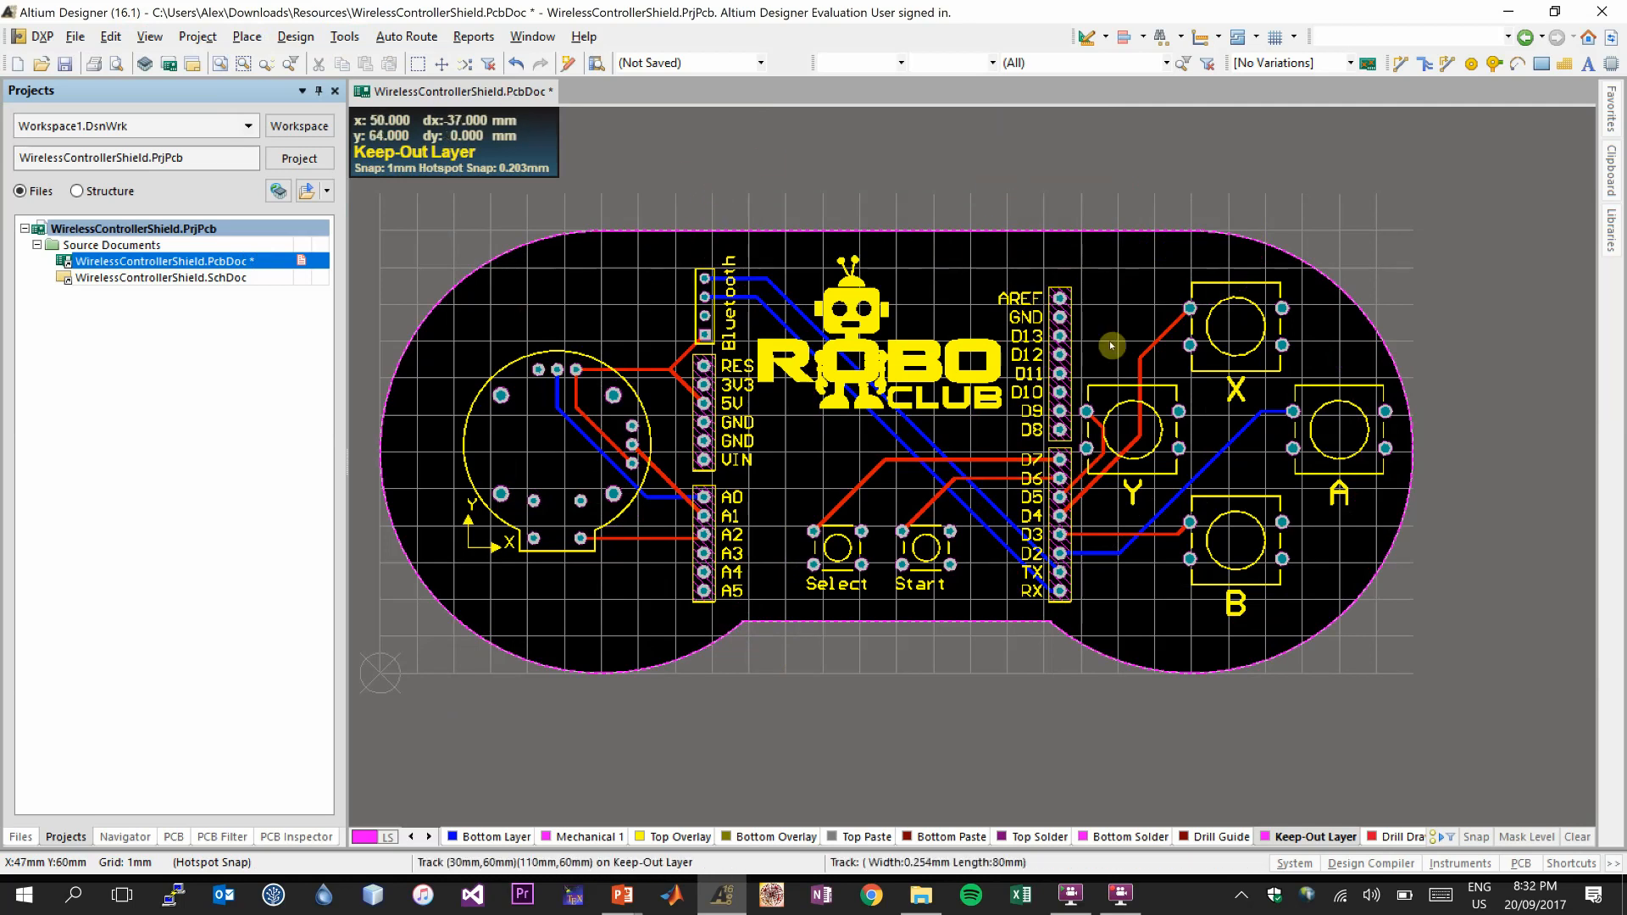
click(896, 191)
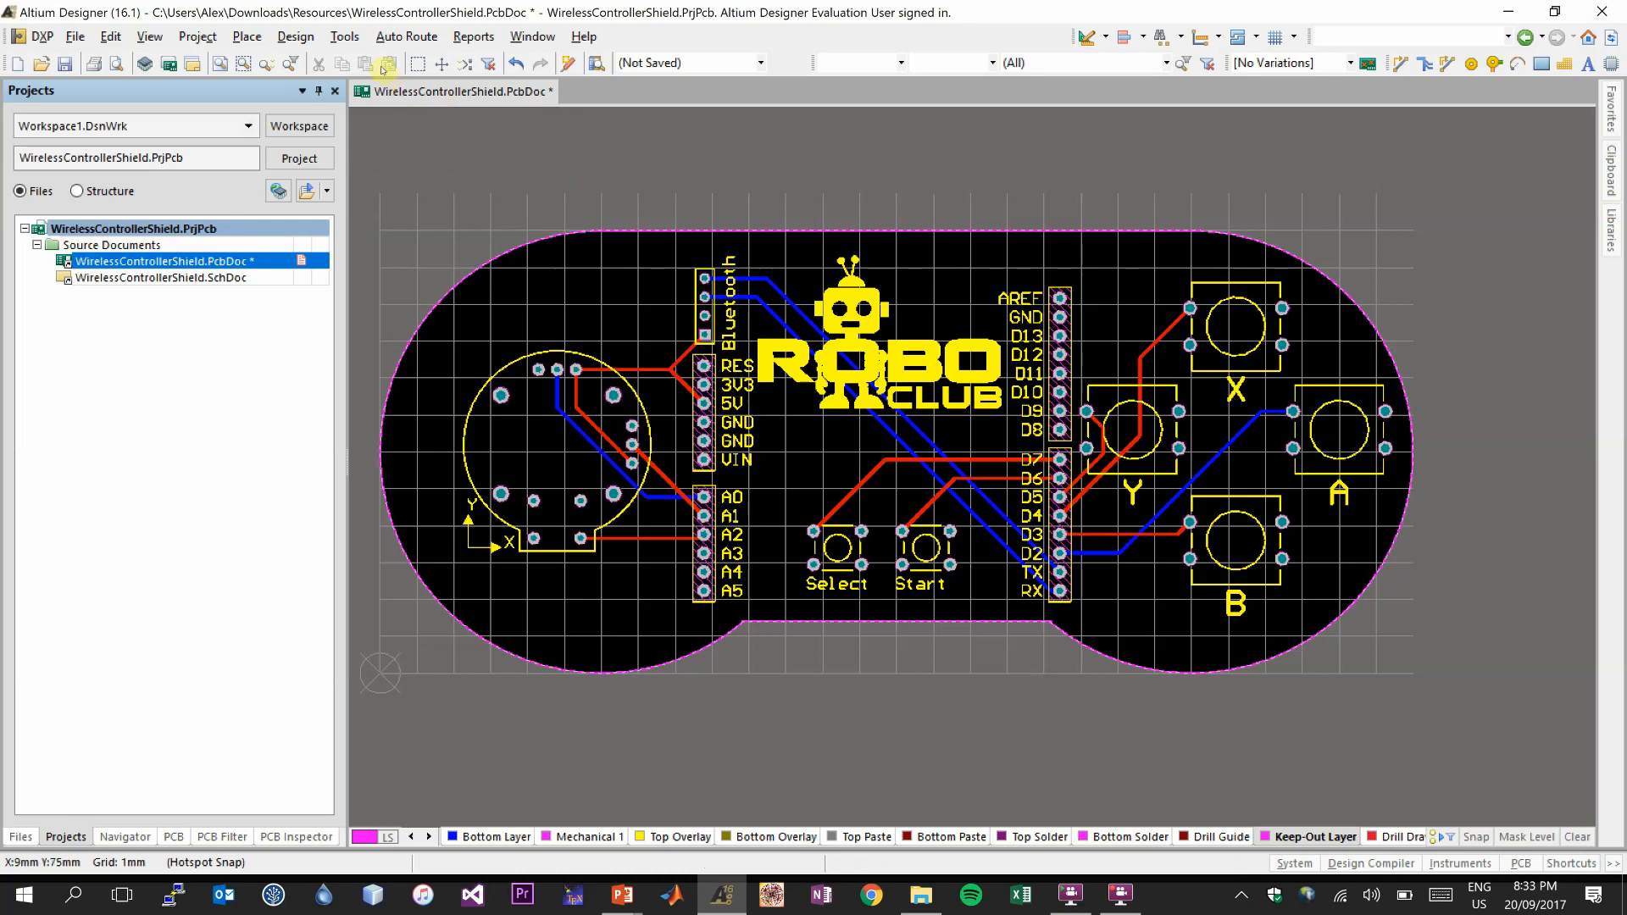
- Restore the two shelved polygon pours
click(344, 36)
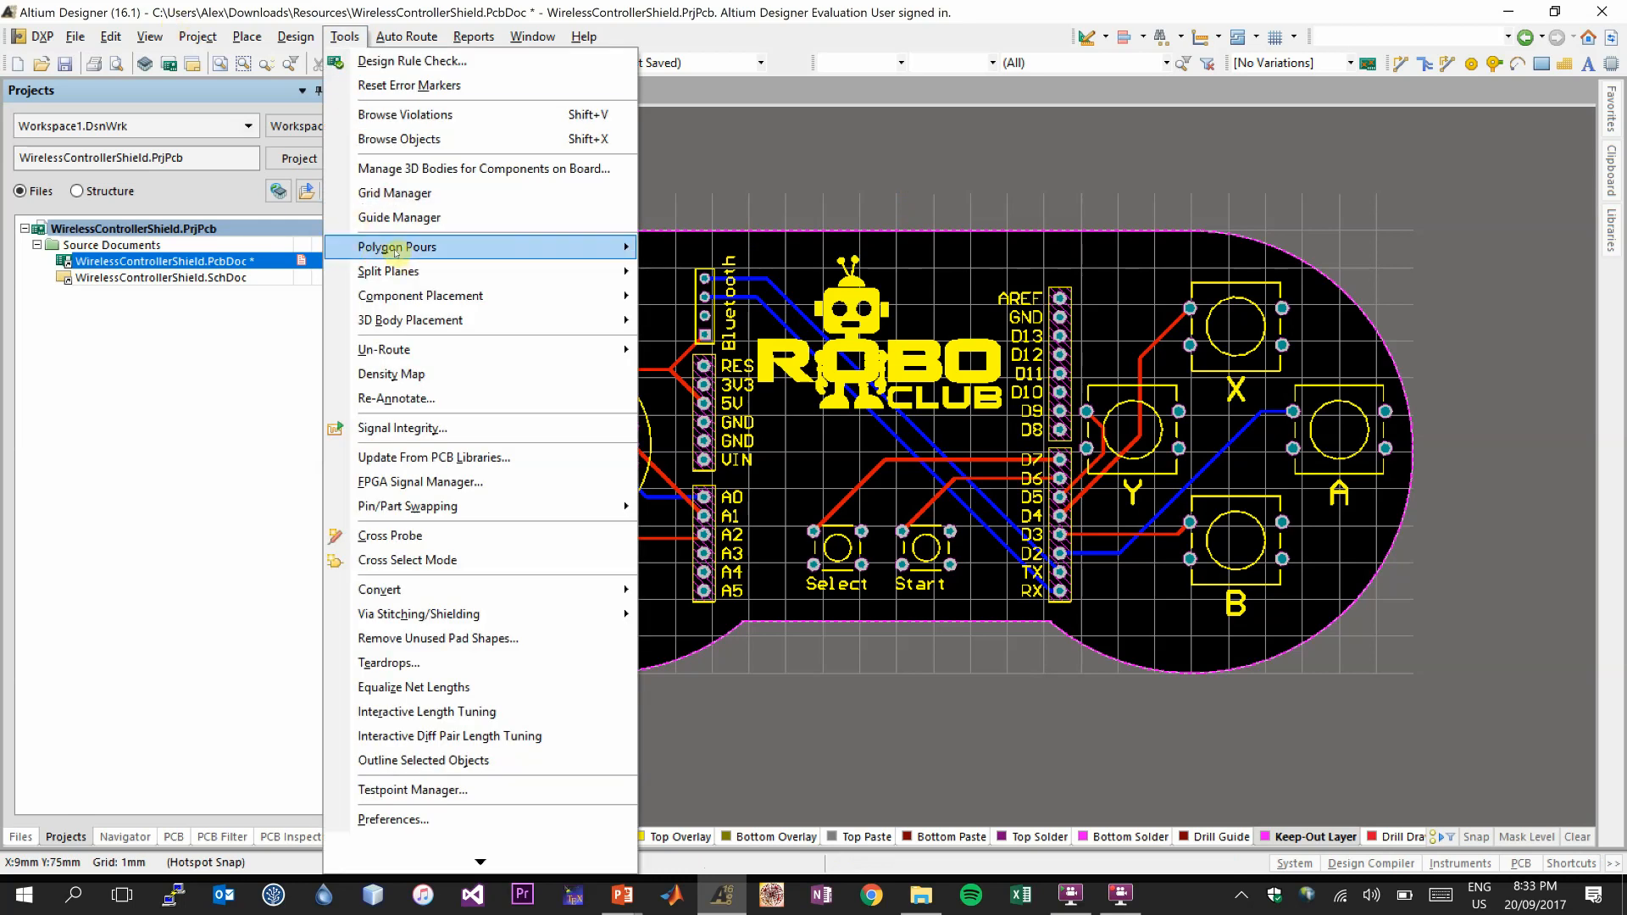
mouse_move(431, 245)
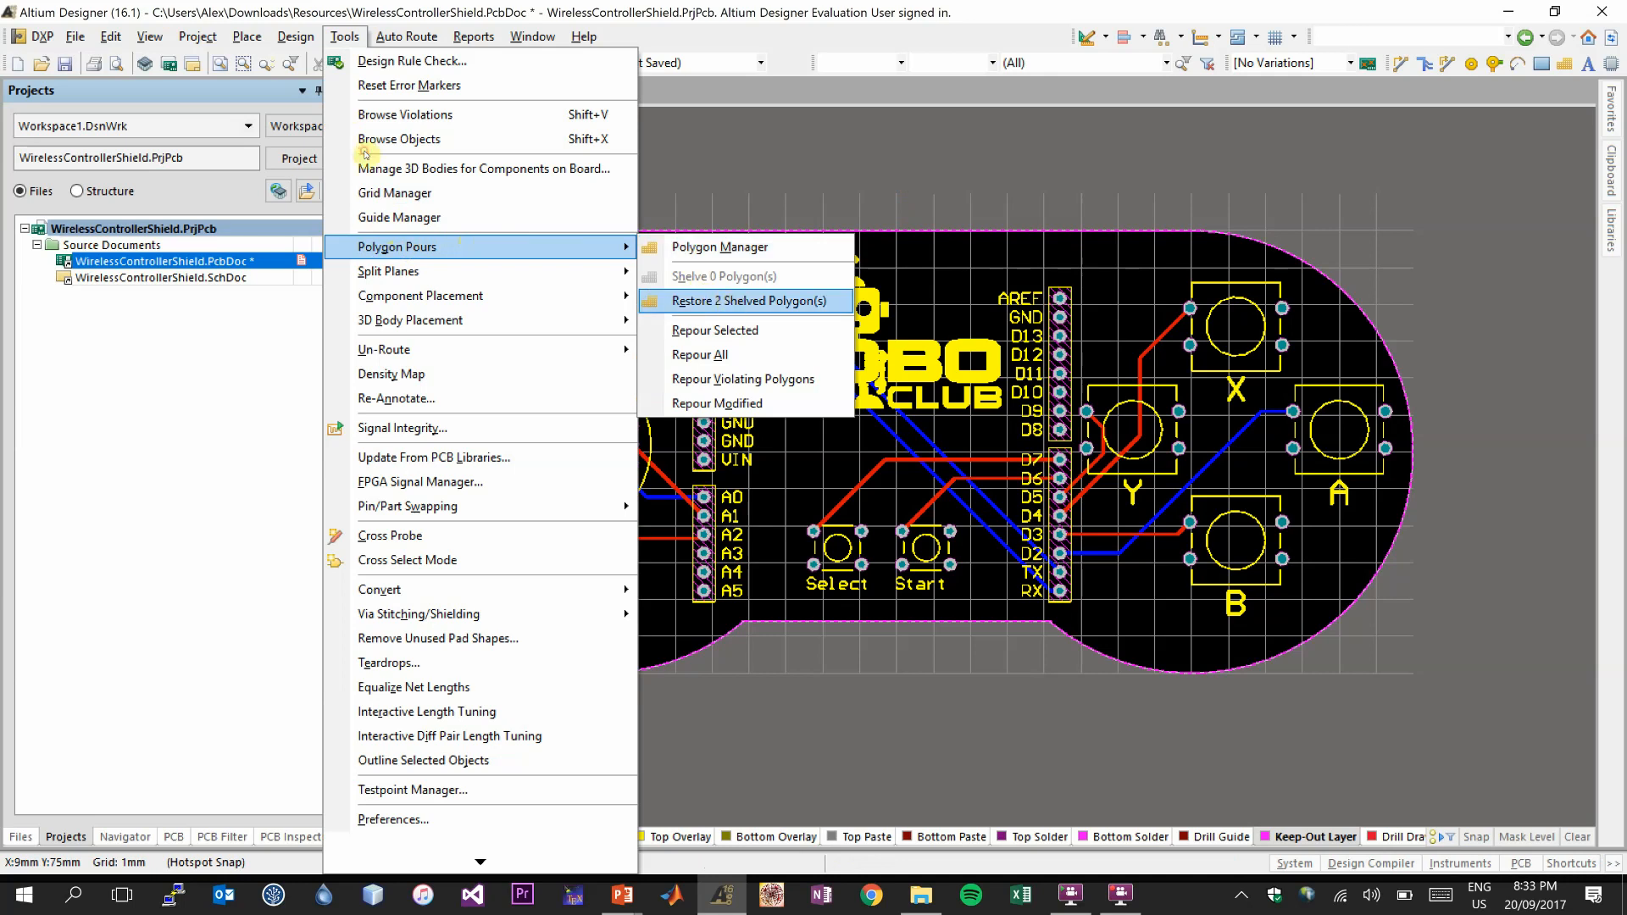
click(826, 300)
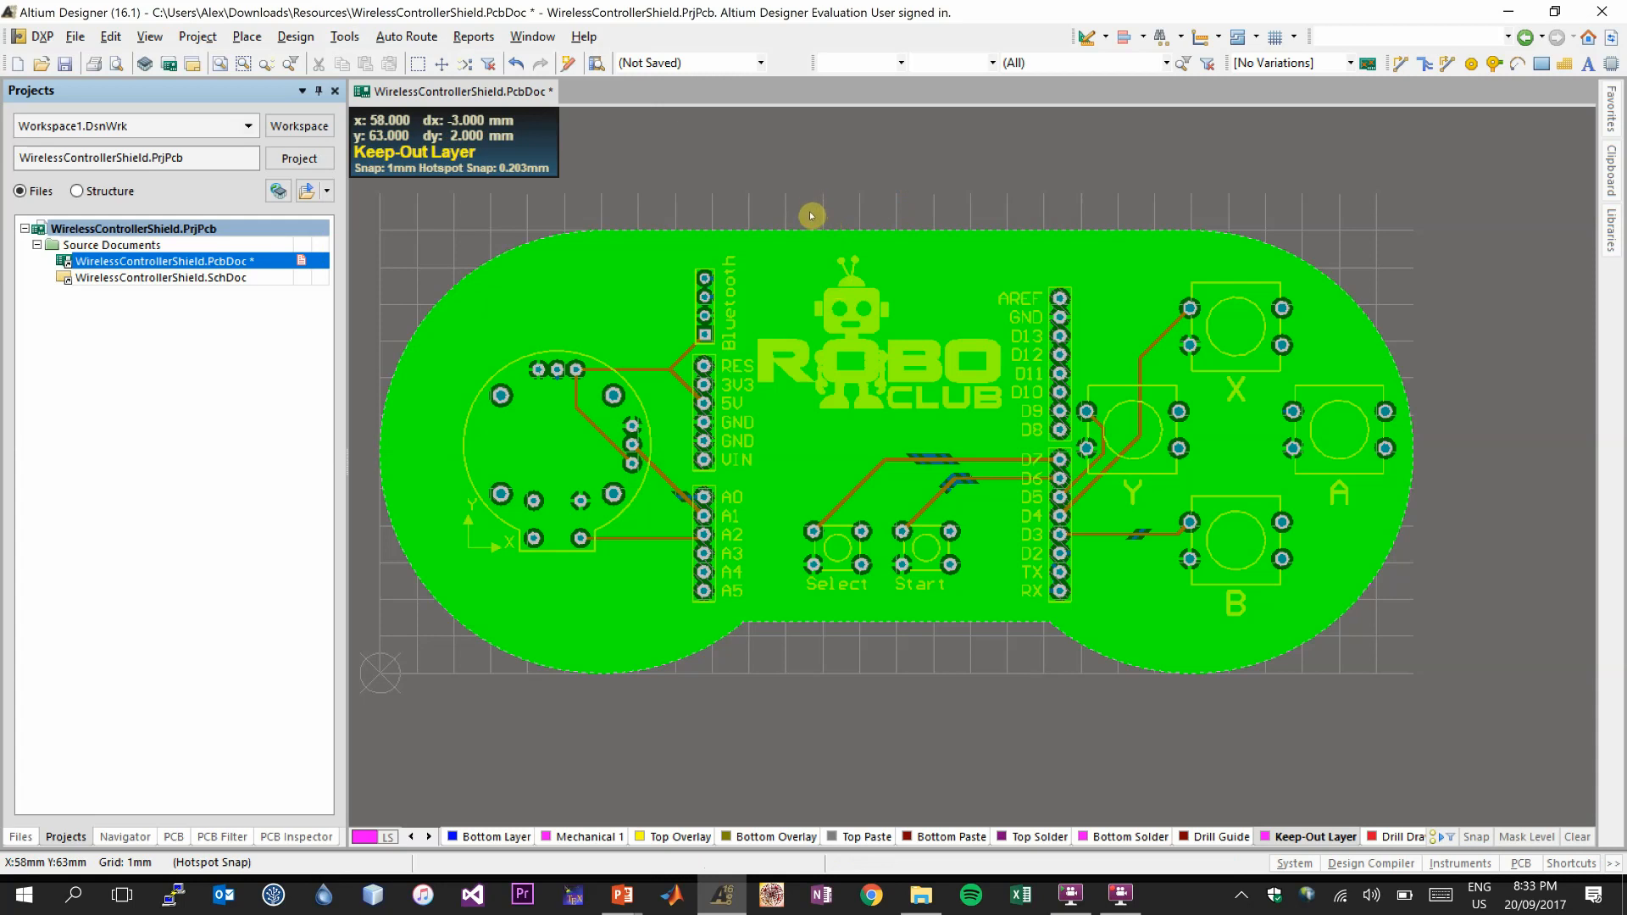
key(3)
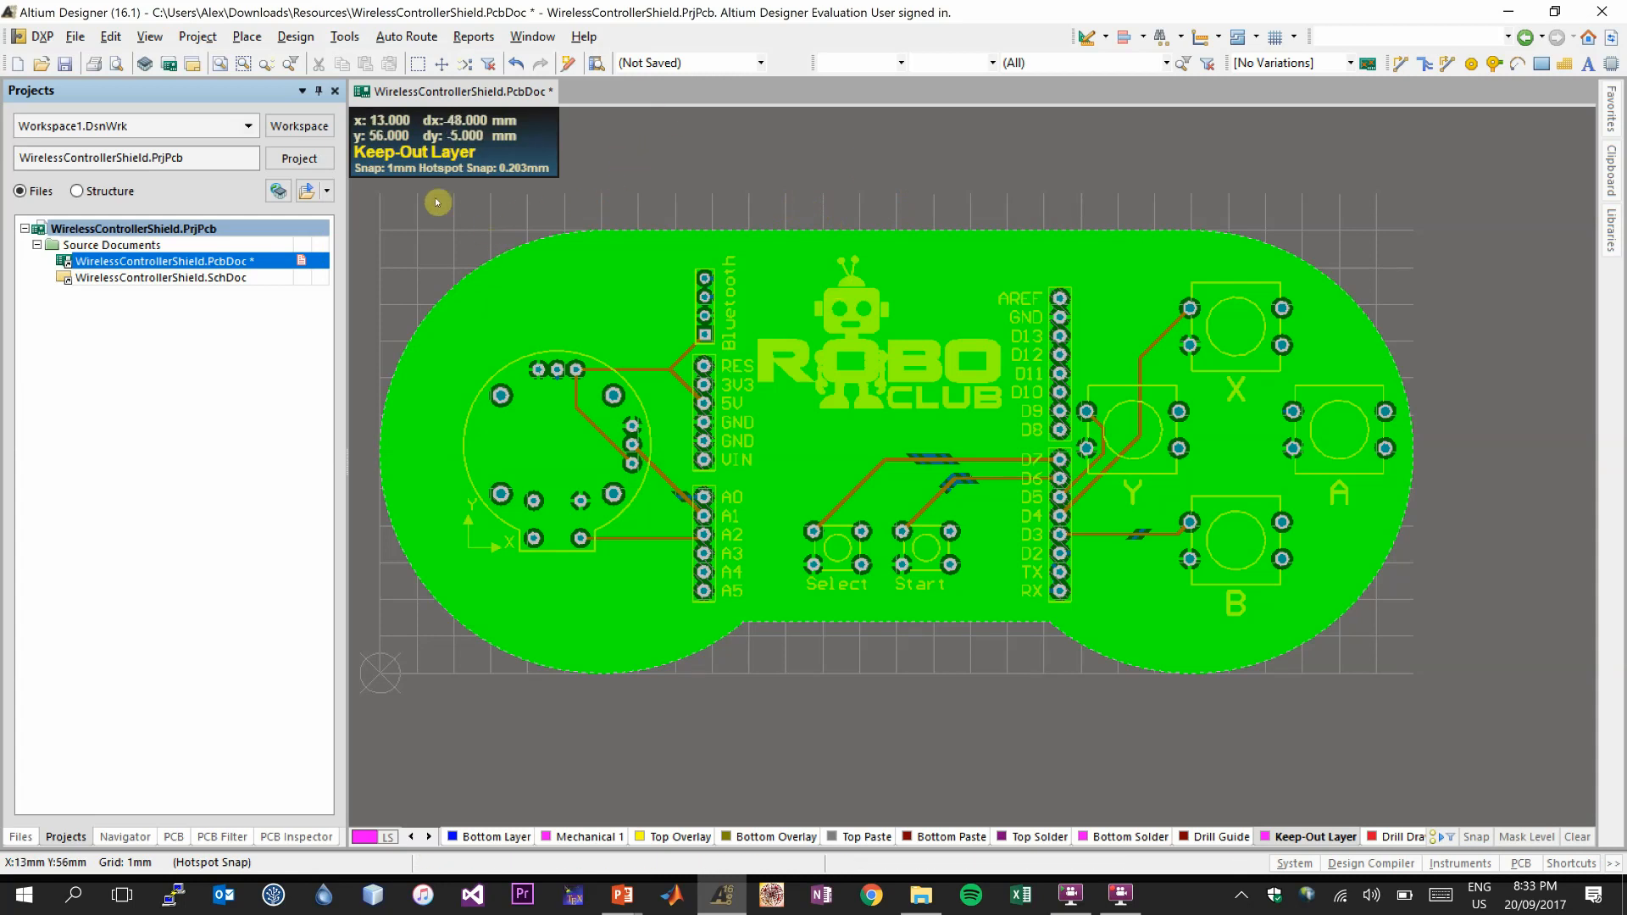
- Repour the violating polygons and inspect the copper clearance along the board's top edge
click(344, 35)
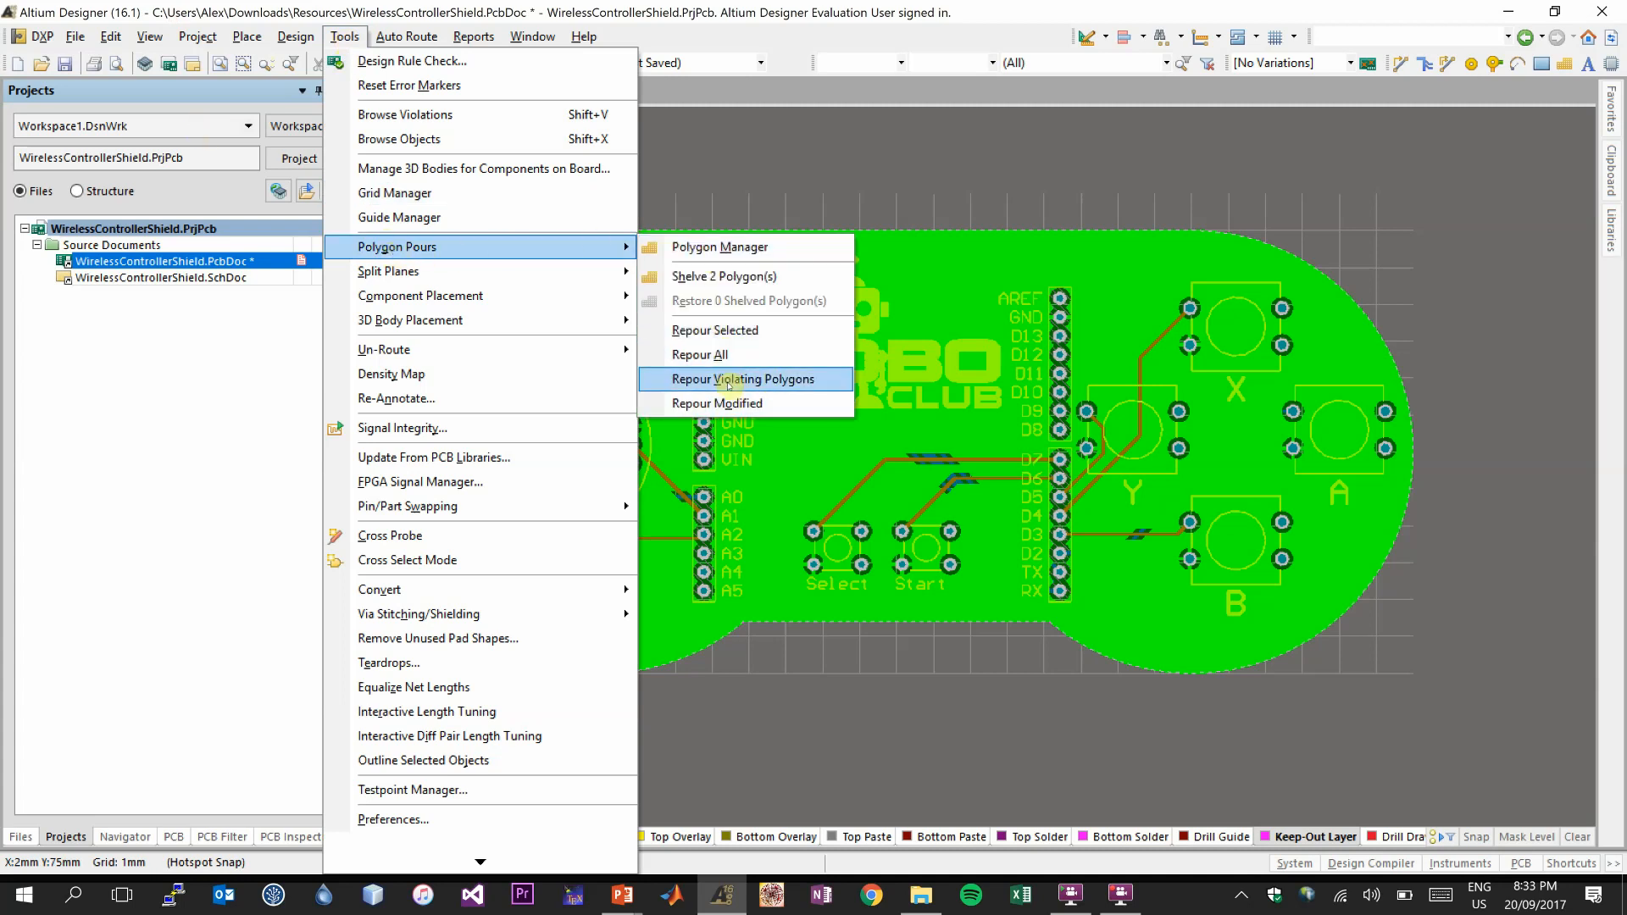
click(742, 379)
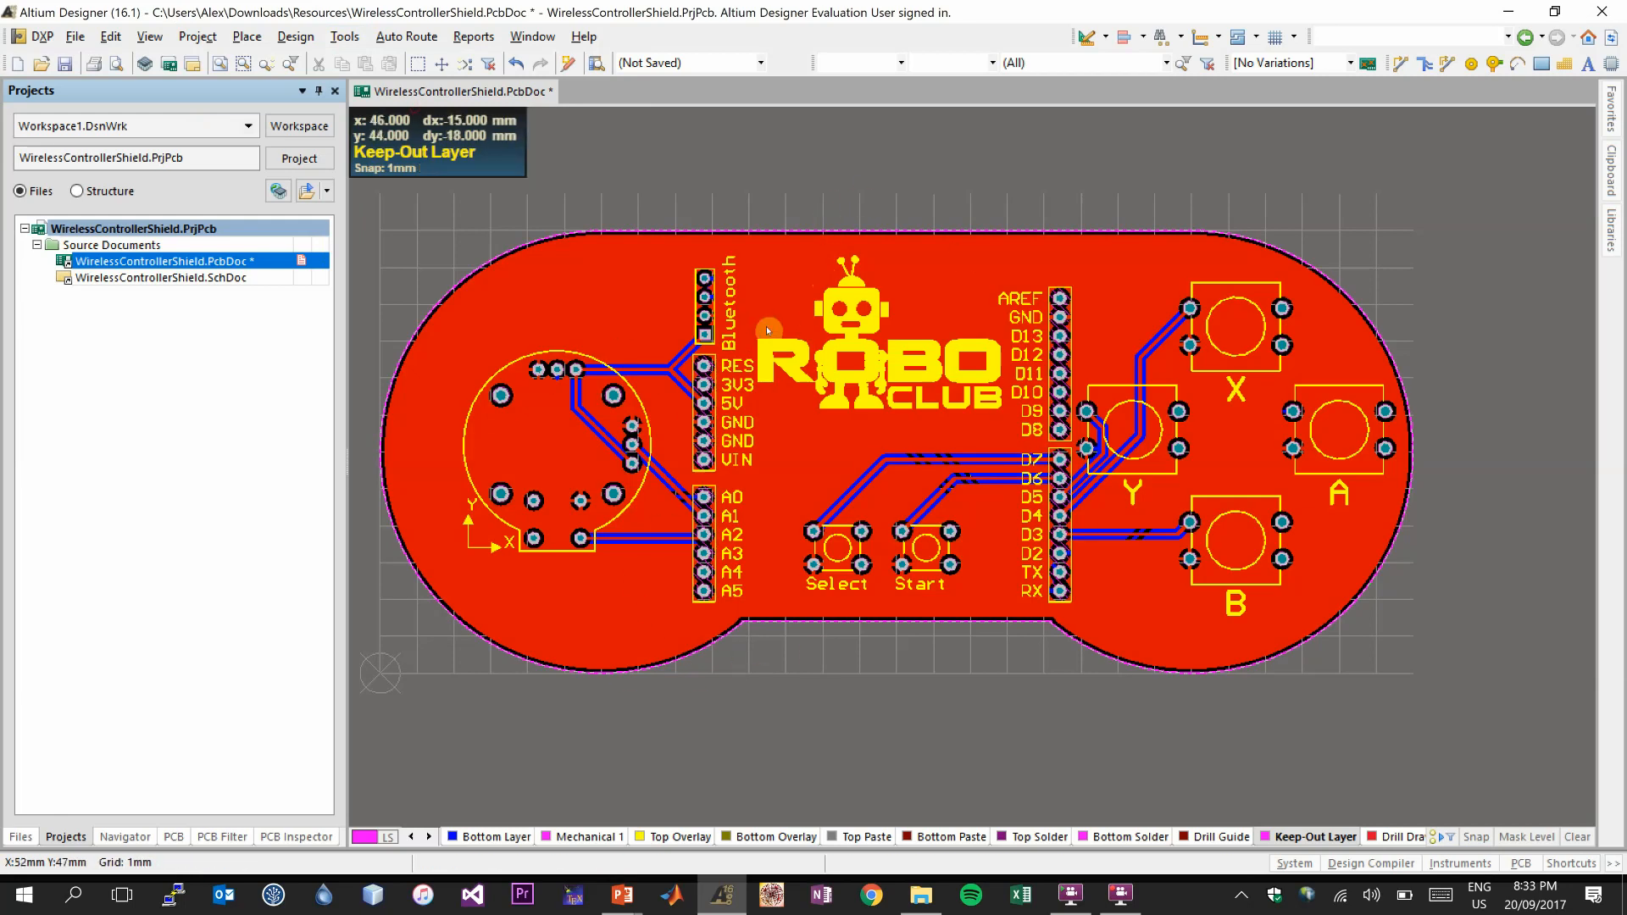
ctrl+scroll(644, 254, up, 2)
ctrl+scroll(604, 240, up, 4)
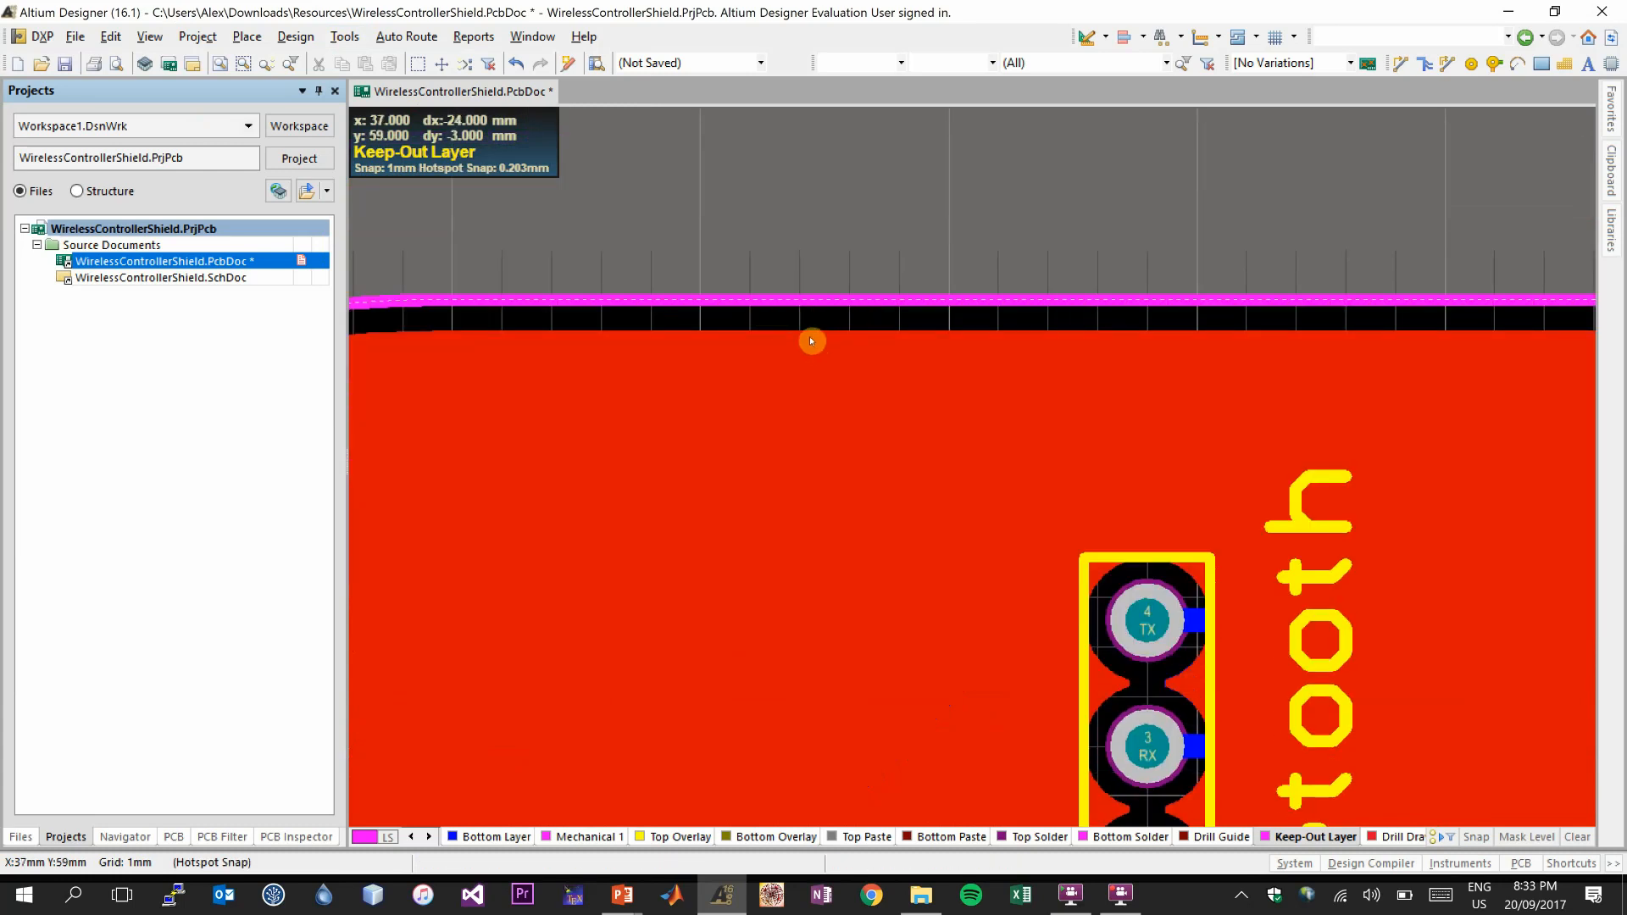
ctrl+scroll(779, 312, down, 5)
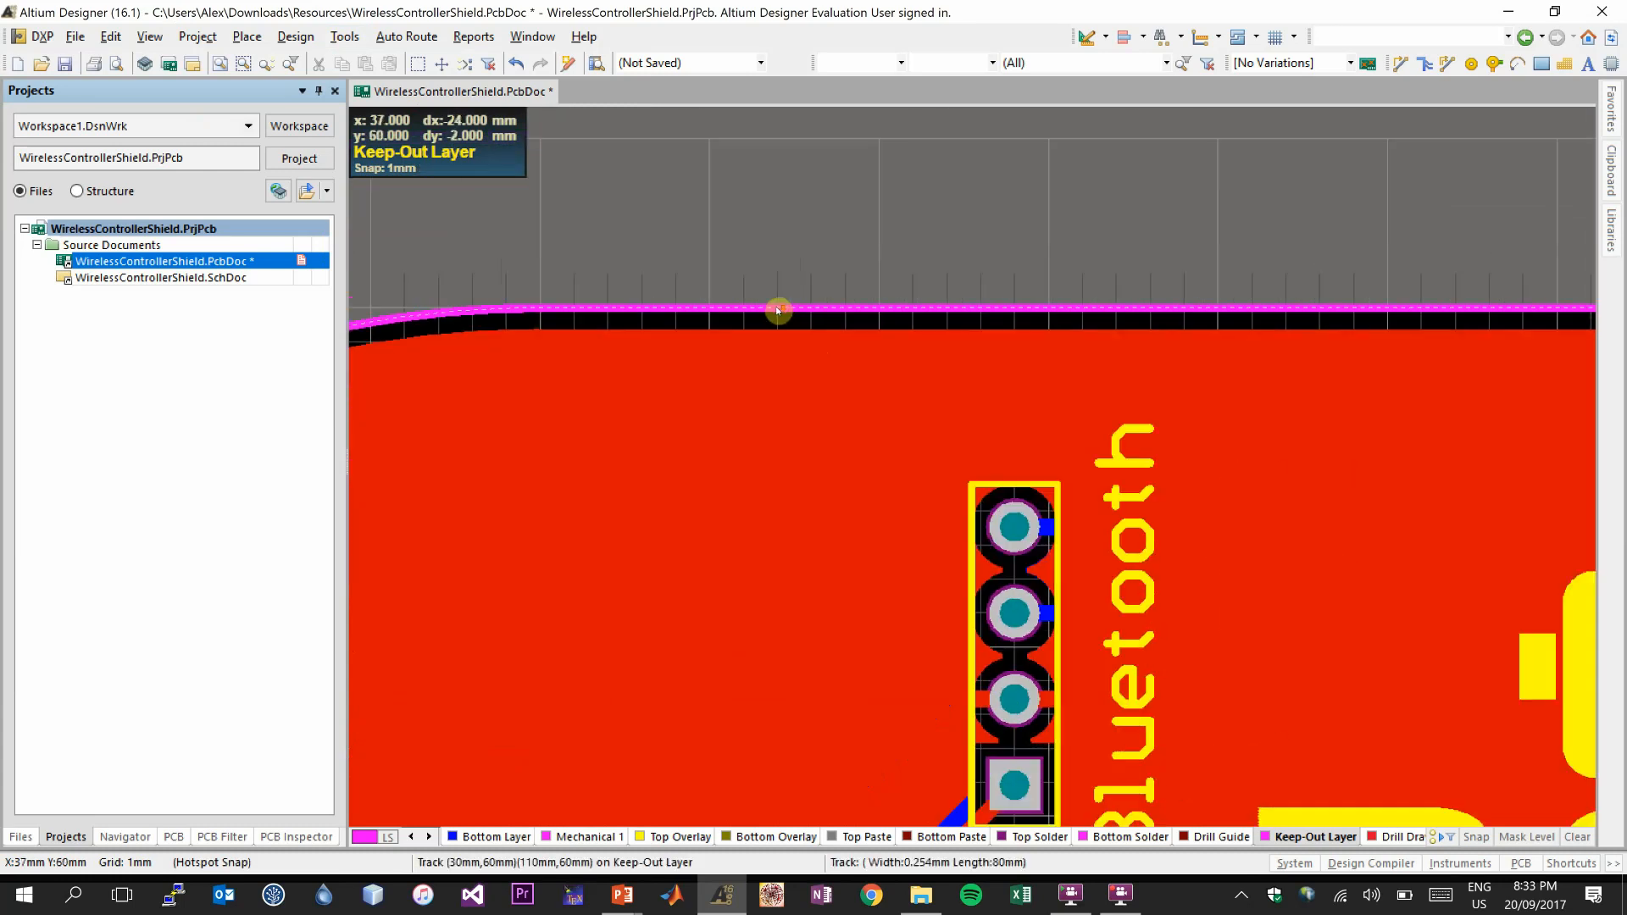
ctrl+scroll(779, 313, down, 3)
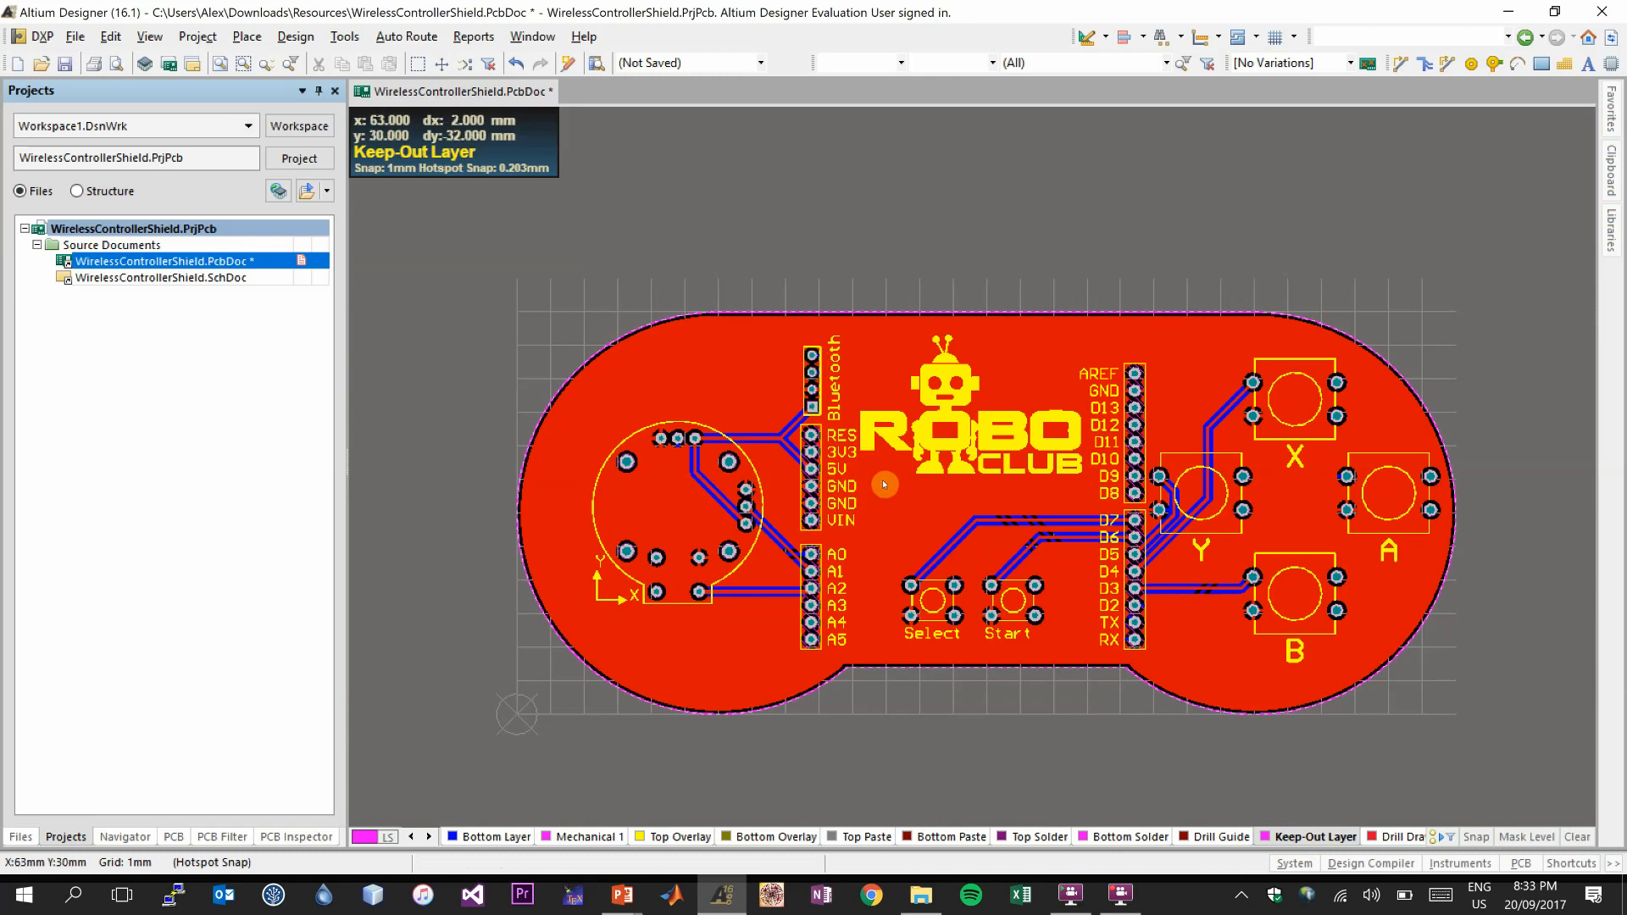
- Try moving the Bluetooth header up across the board's top keep-out line, and repour the polygons around it
drag(801, 362, 805, 288)
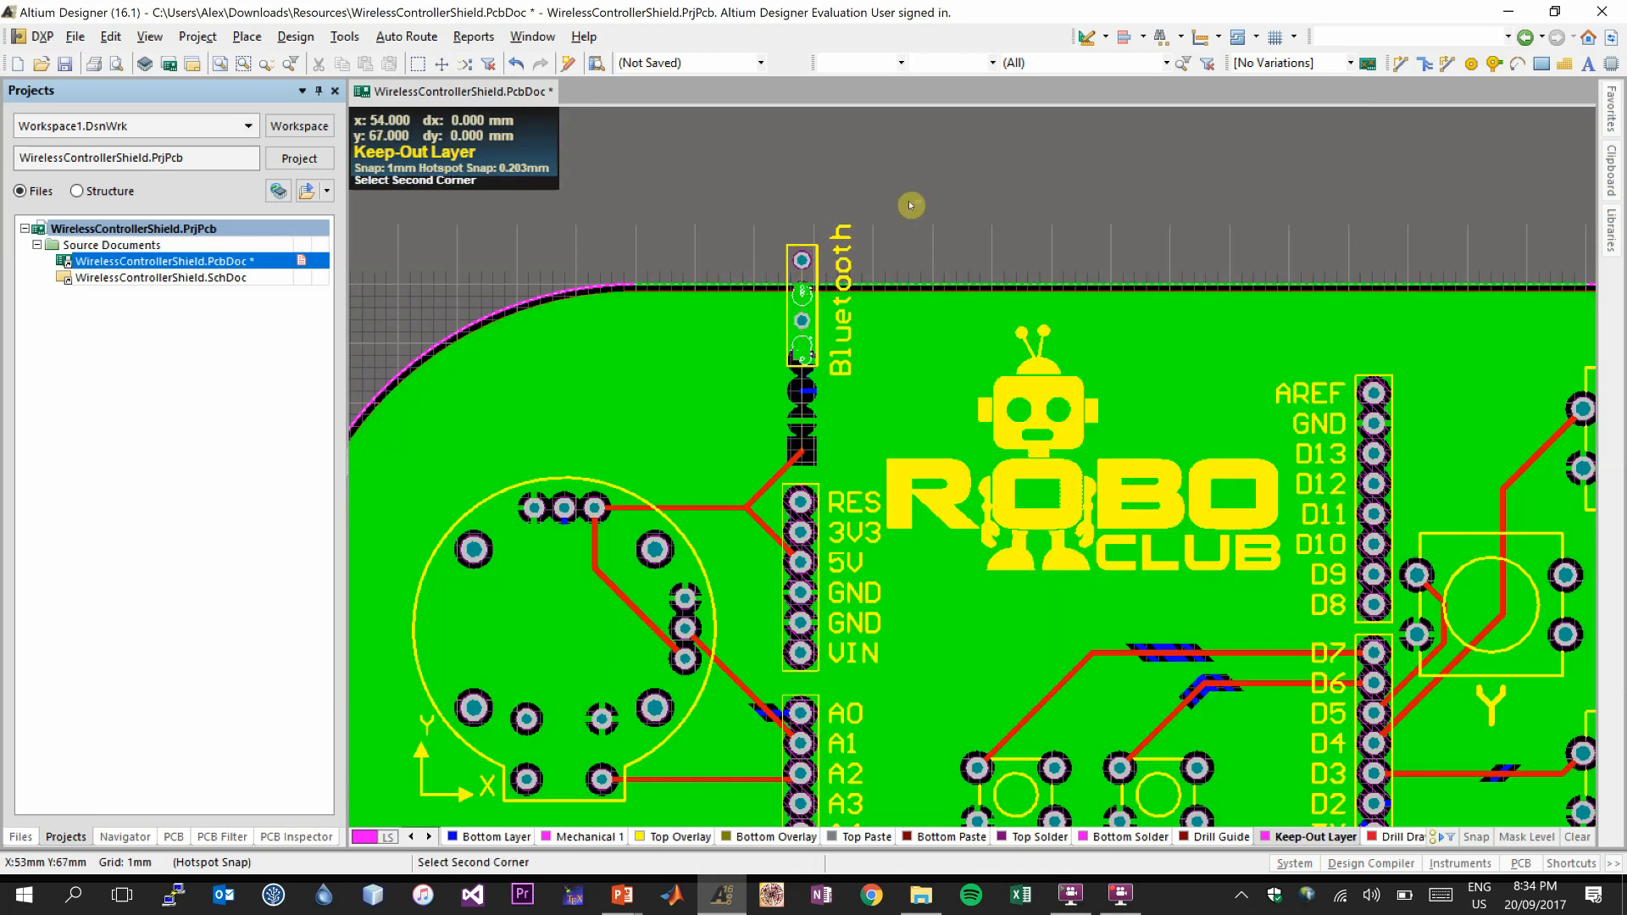
click(344, 37)
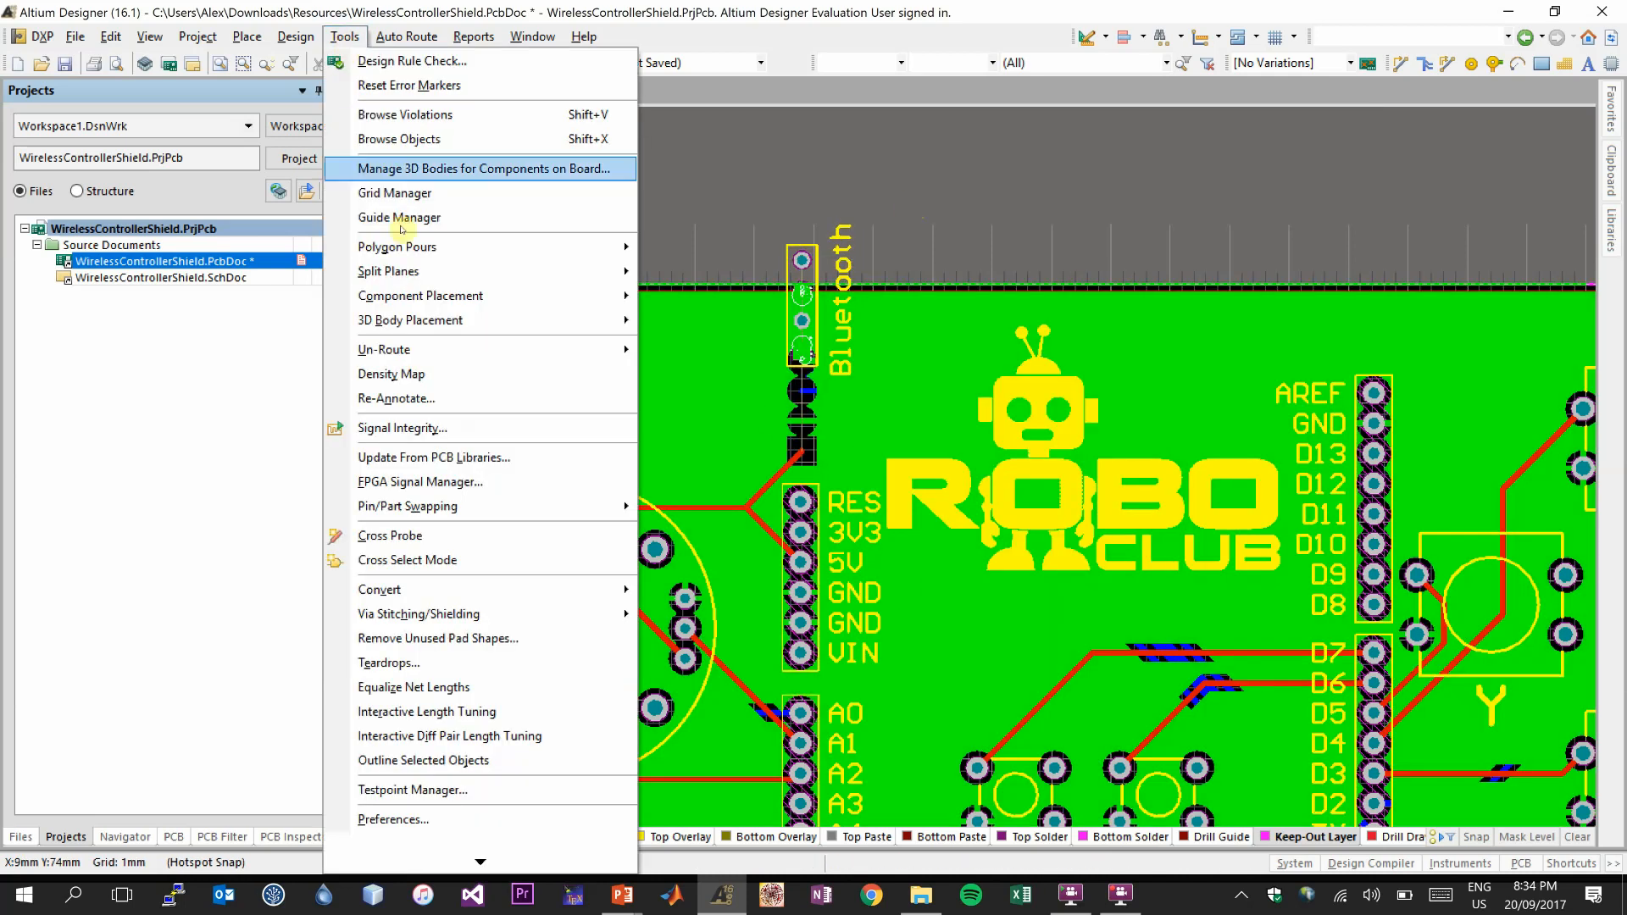
mouse_move(543, 247)
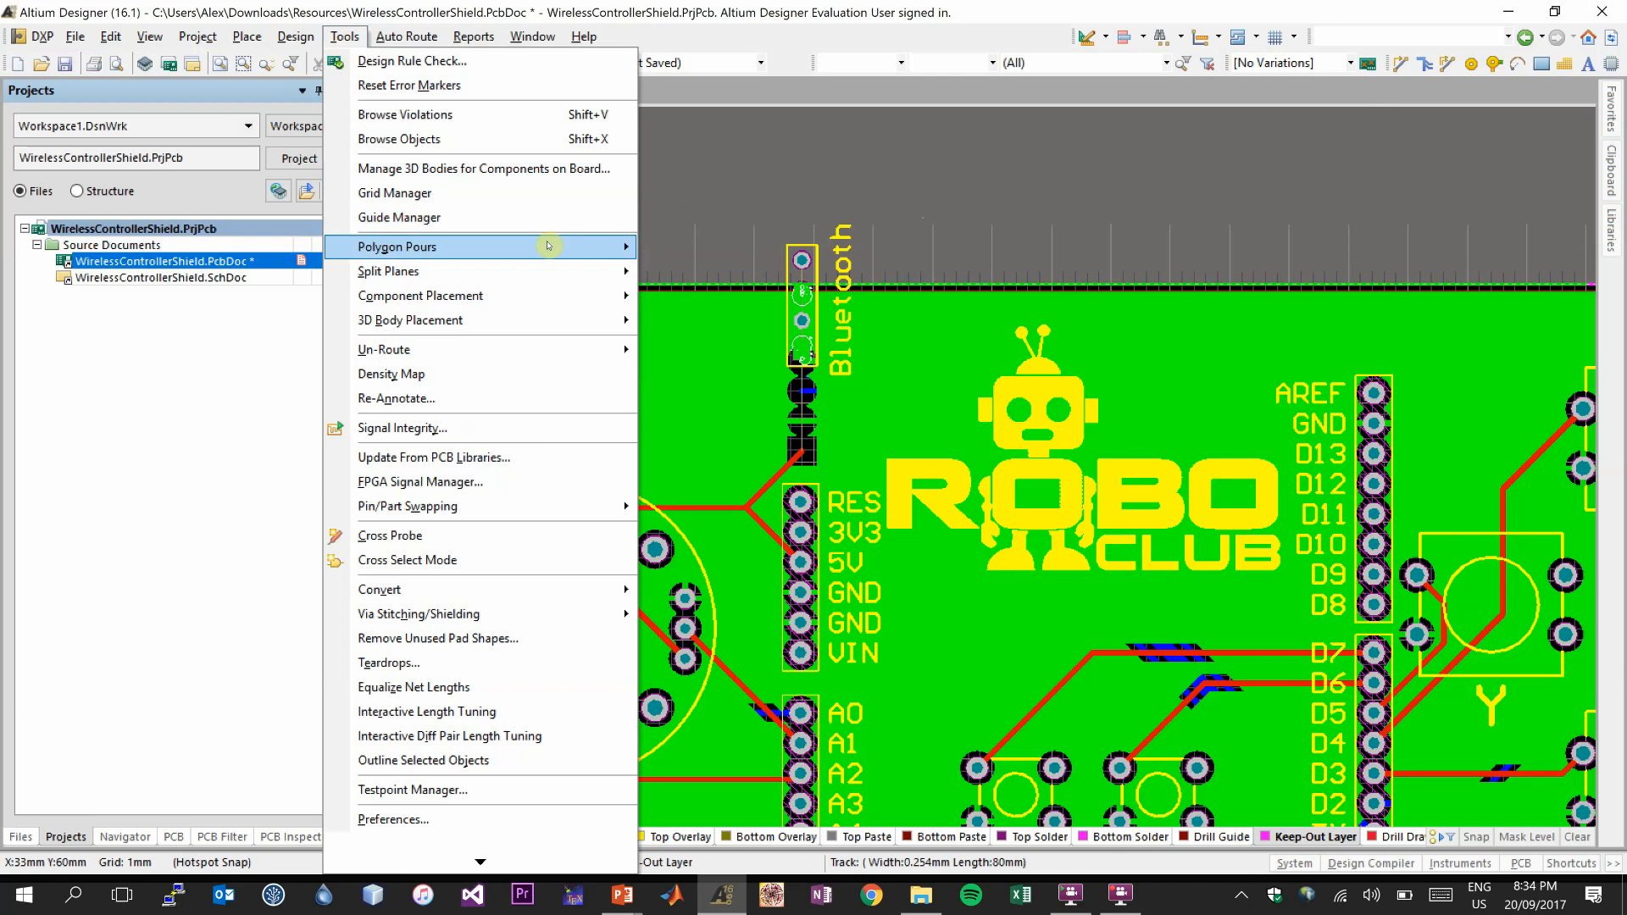
click(710, 331)
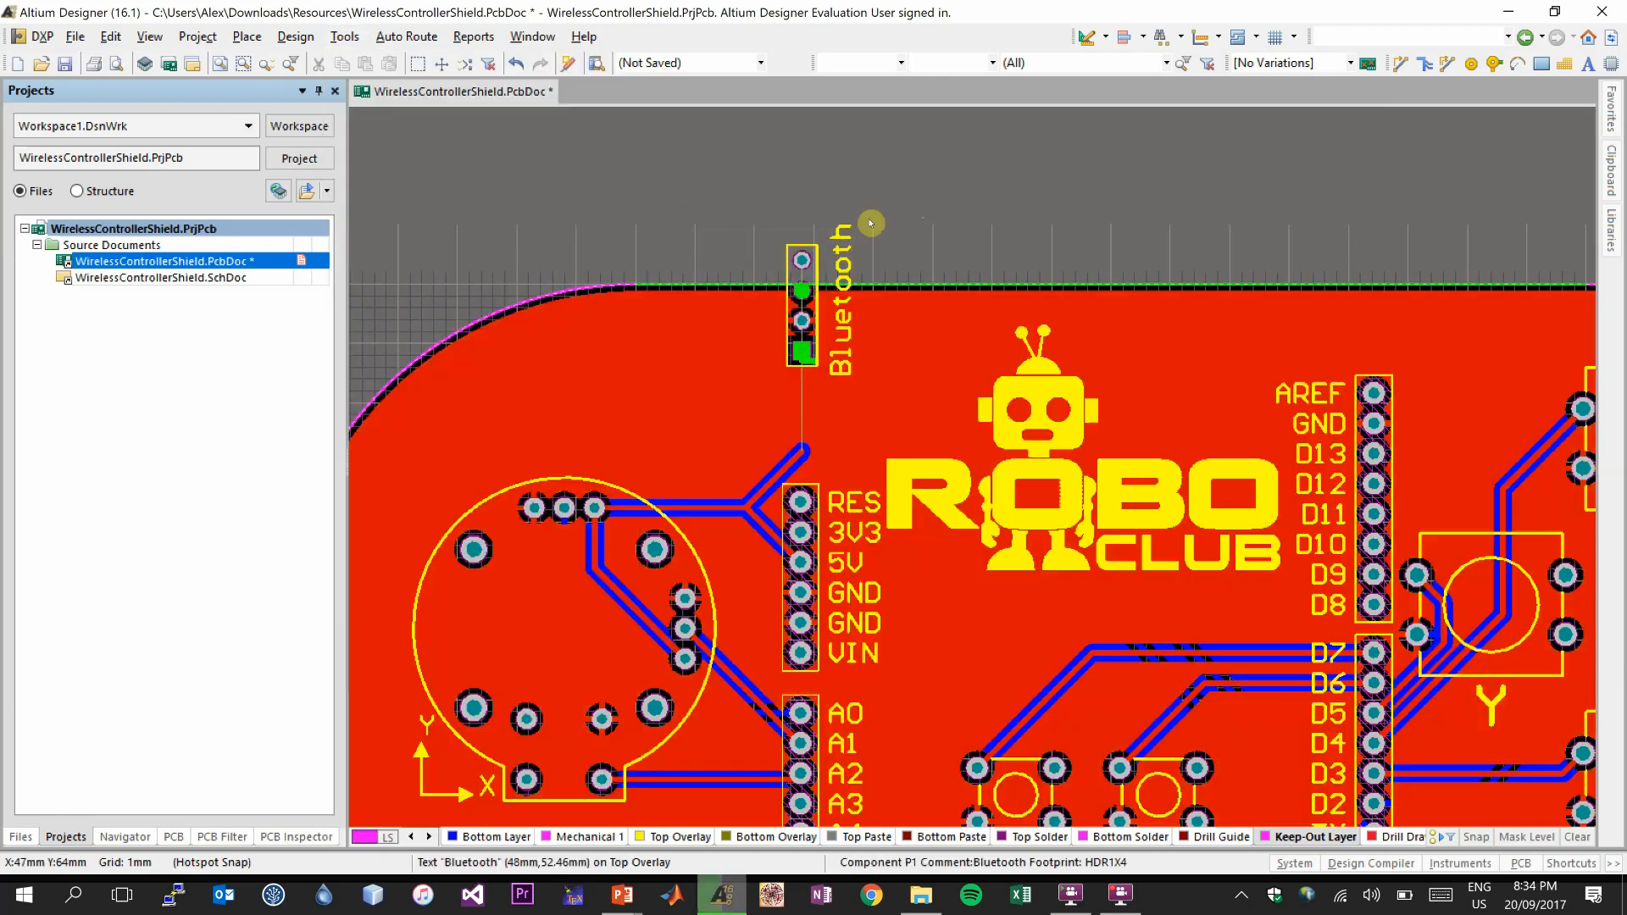
ctrl+scroll(906, 333, up, 6)
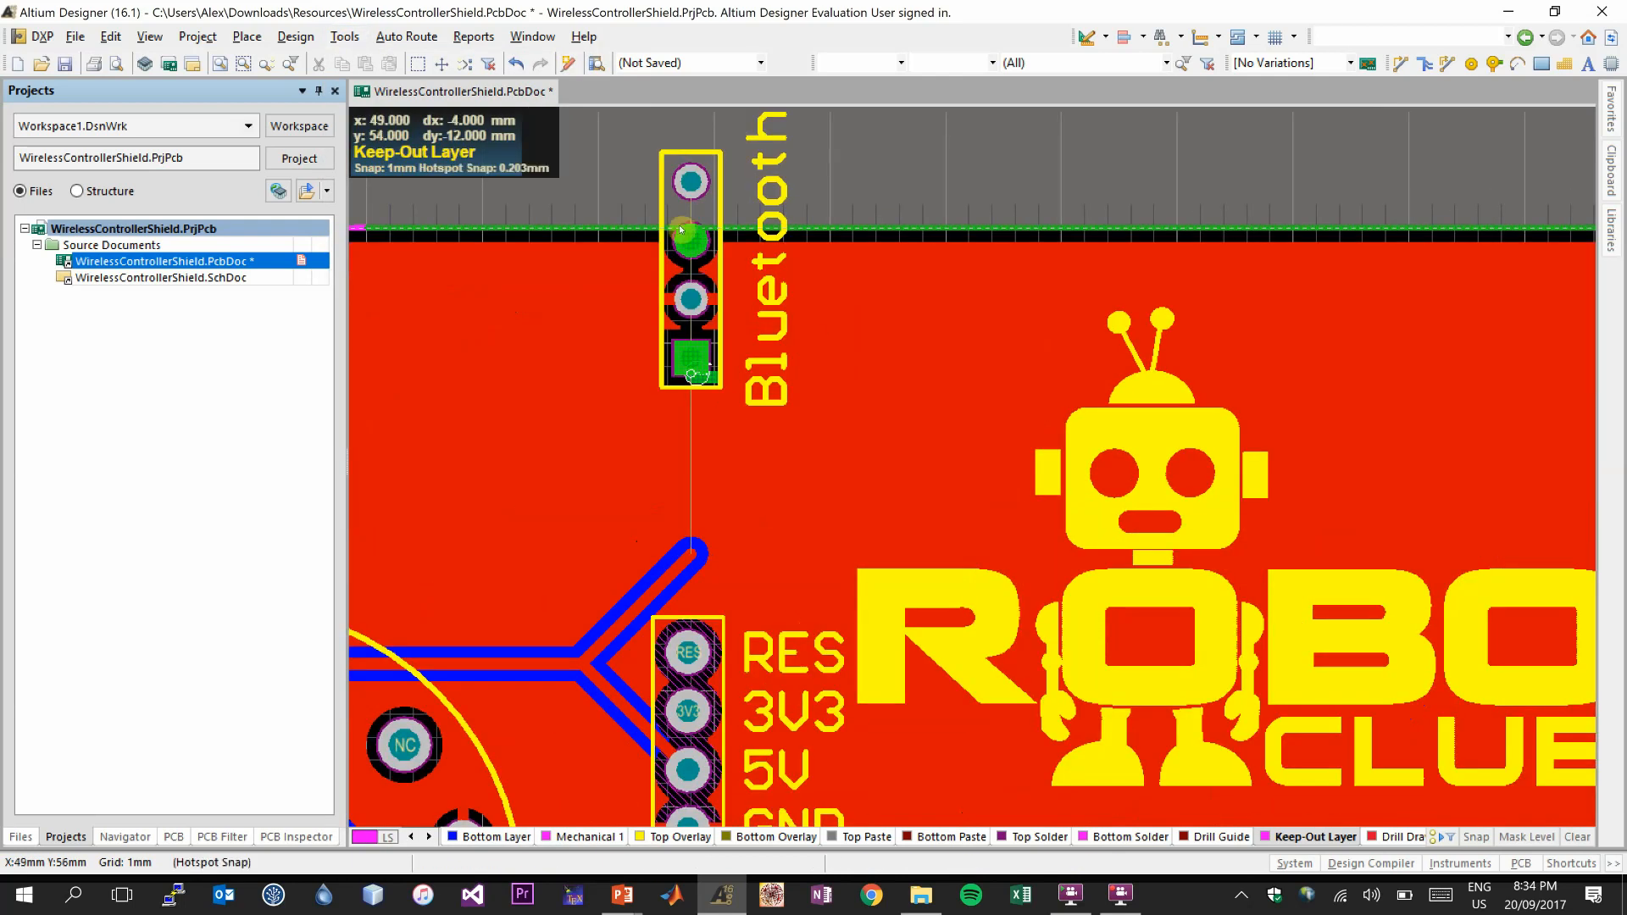
ctrl+scroll(726, 300, down, 5)
ctrl+scroll(726, 300, down, 4)
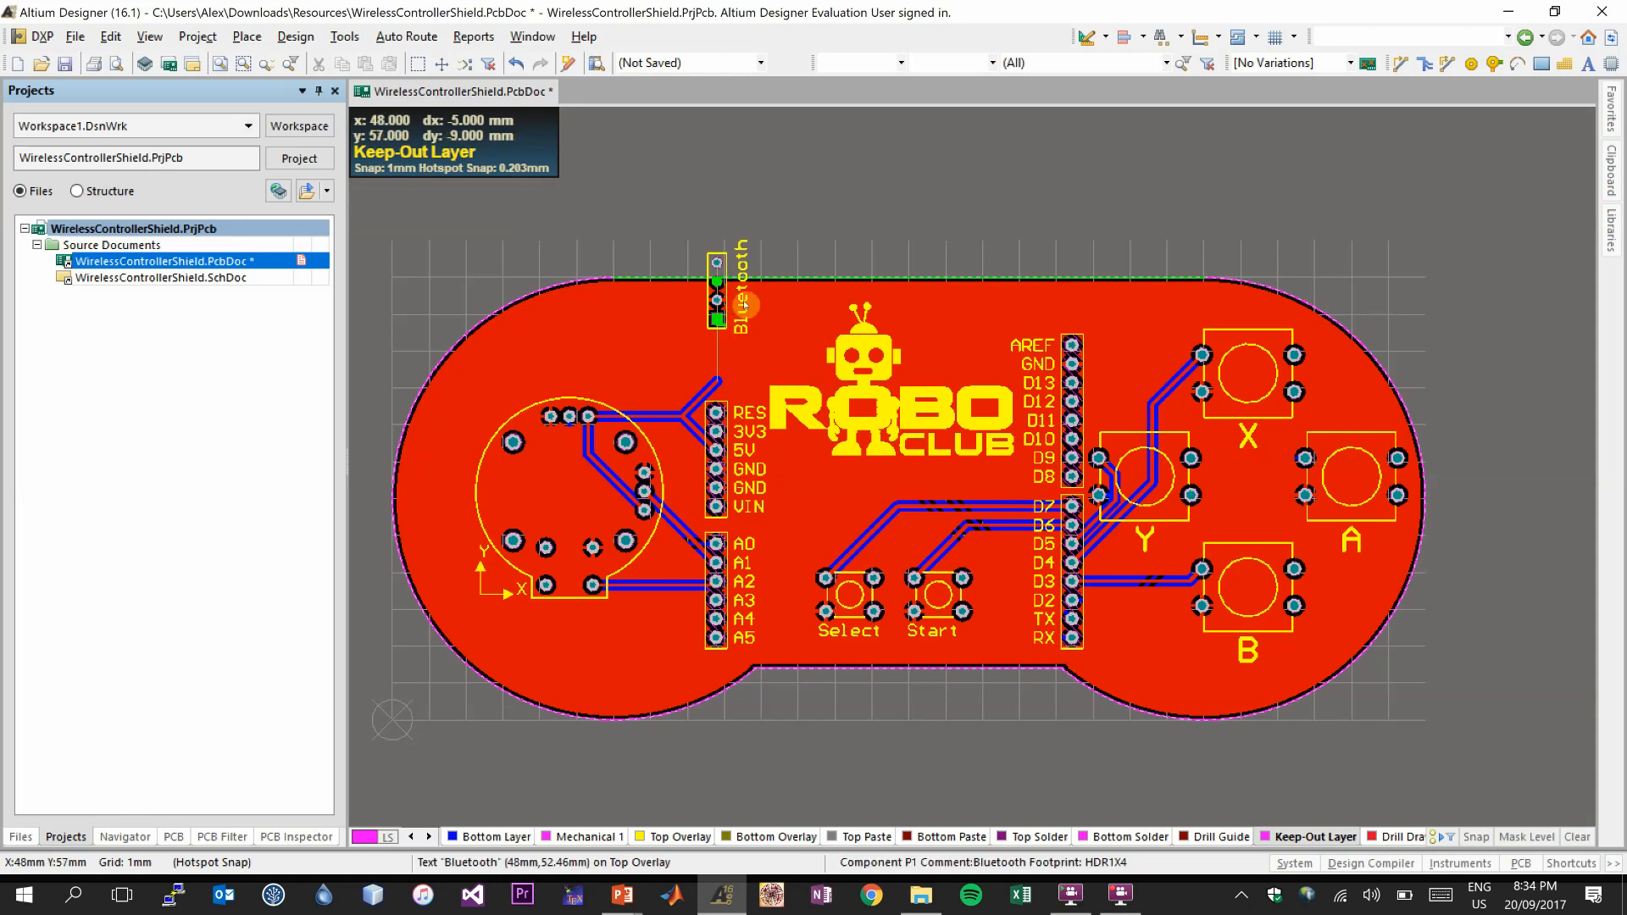
- Undo the polygon repour and the Bluetooth header's move across the board edge
key(ctrl+z)
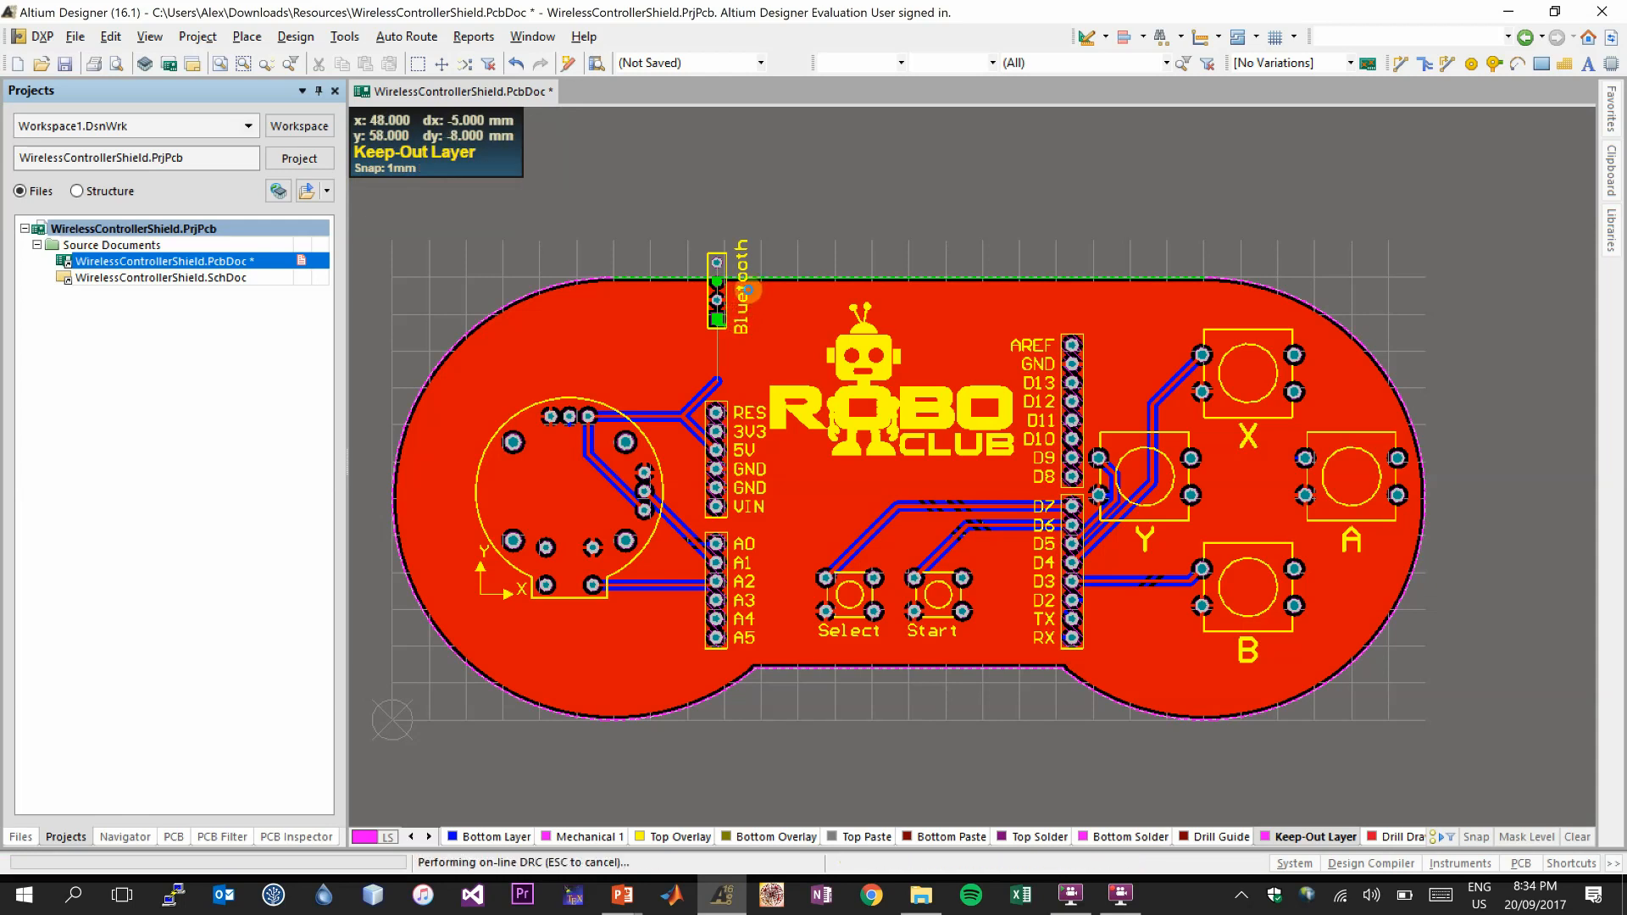
key(ctrl+z)
click(748, 249)
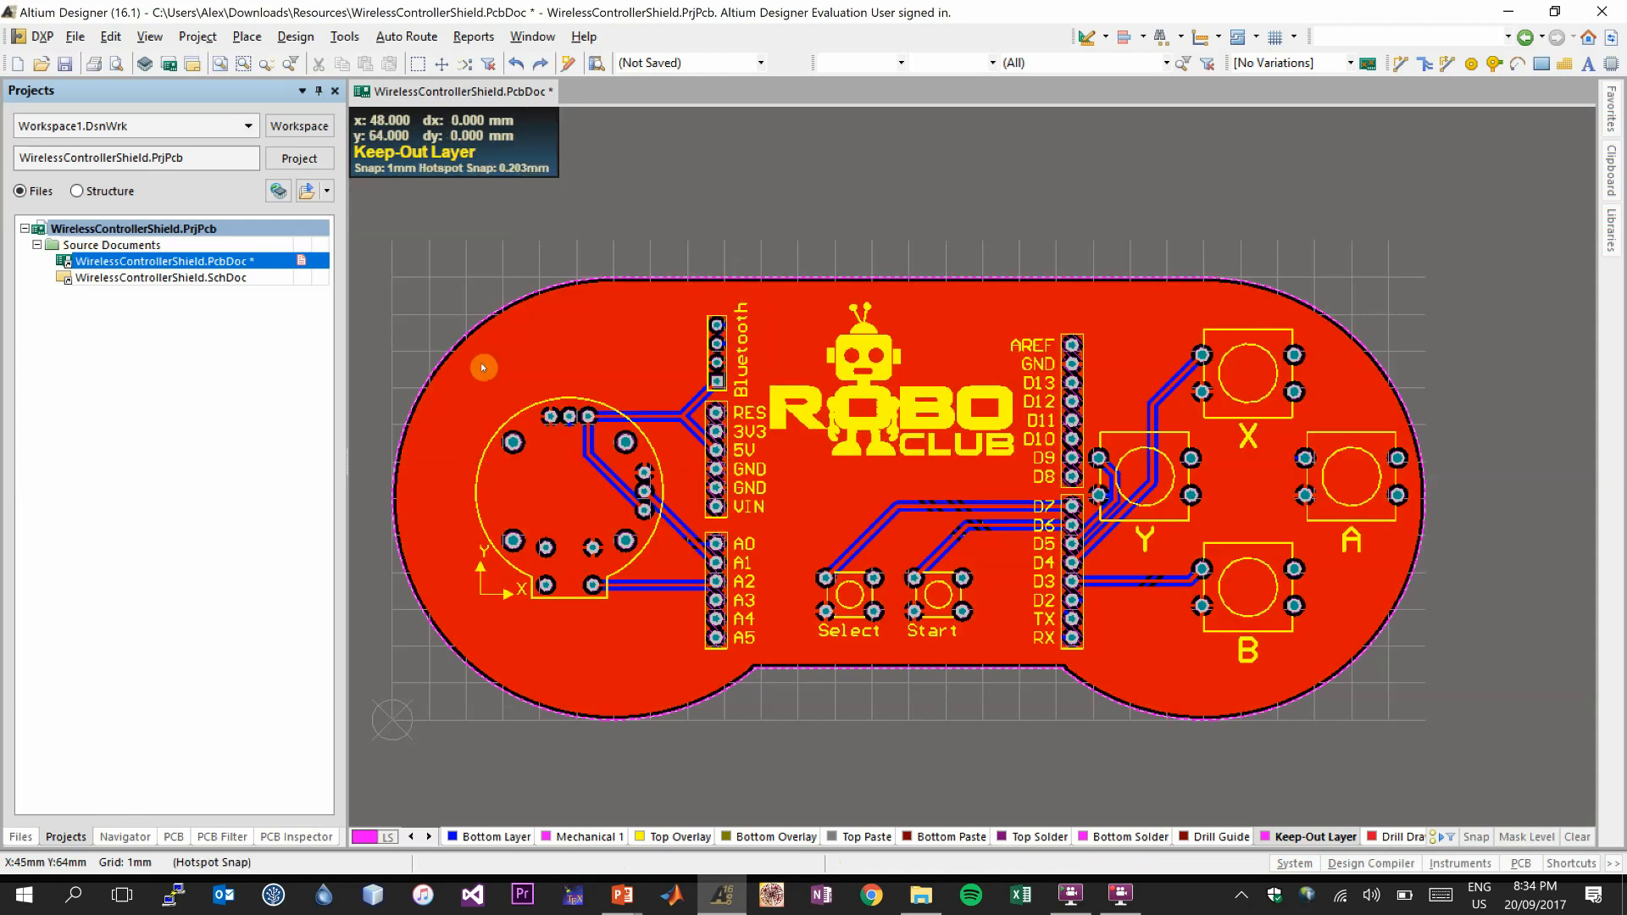